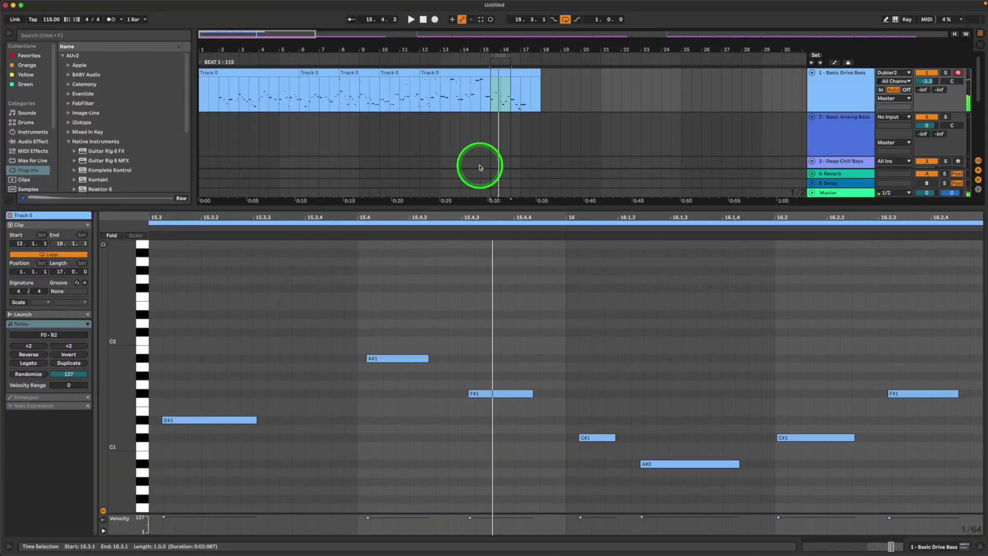
Step: Split the clip on the Basic Analog Bass track to isolate the two-bar section from 61.3.1 to 63.3.1 and open its notes
{"action": "key", "text": "space"}
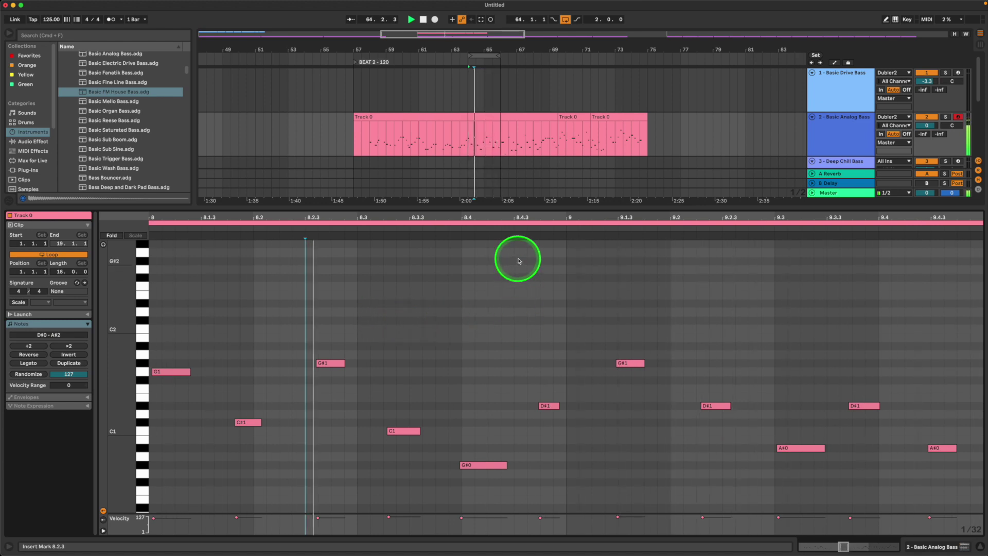
{"action": "left_click", "coordinate": [821, 133]}
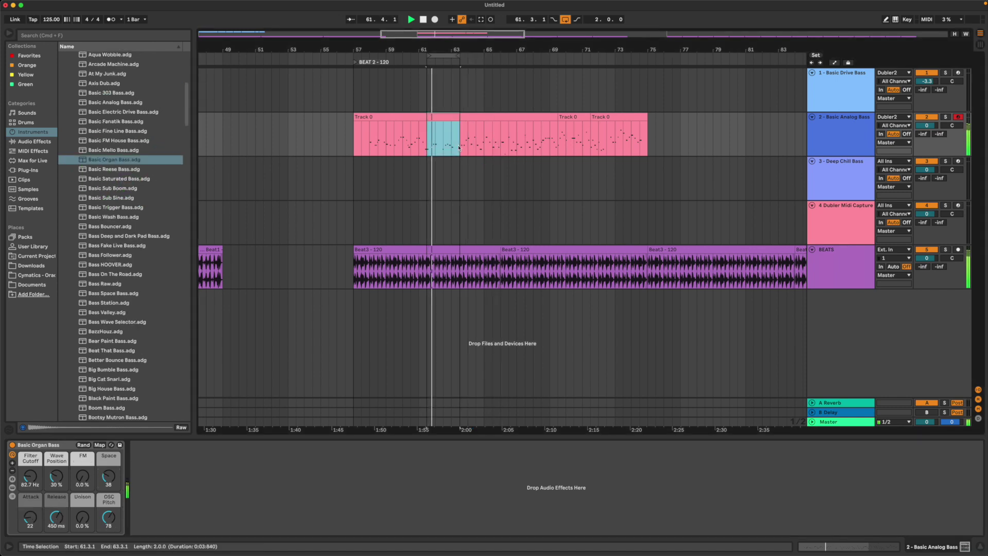
{"action": "key", "text": "super+e"}
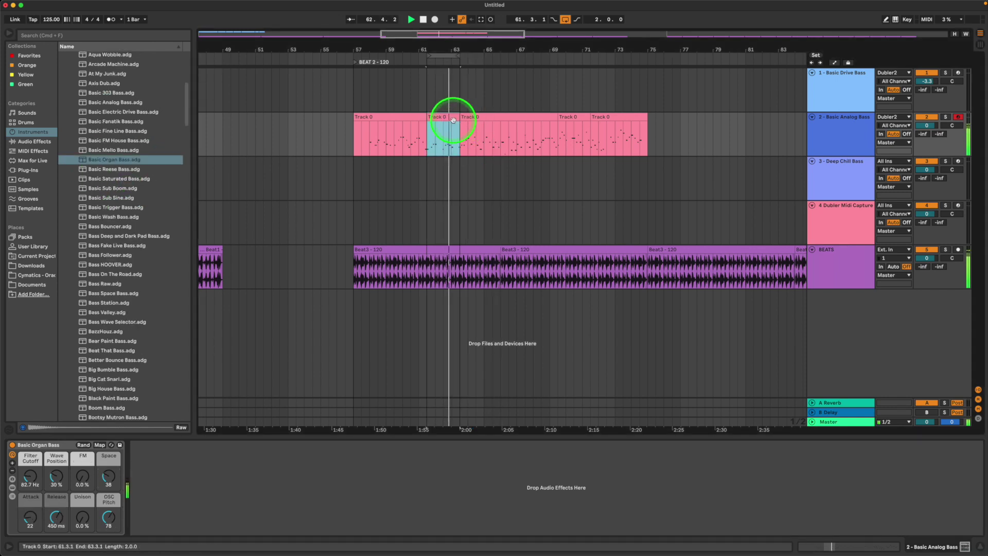
{"action": "double_click", "coordinate": [451, 116]}
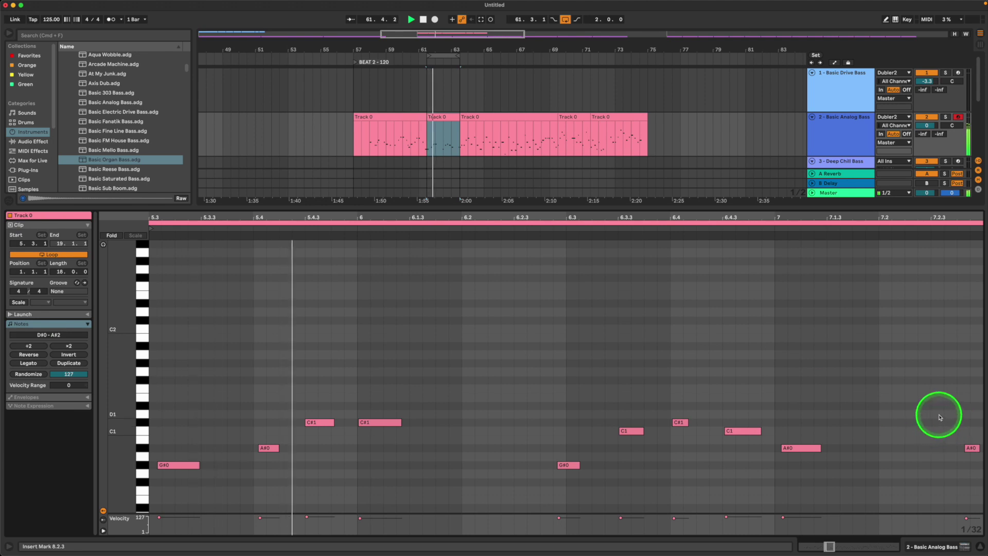
Step: Audition the four-bar loop from bar 133 on the Deep Chill Bass track
{"action": "key", "text": "space"}
{"action": "left_click", "coordinate": [254, 57]}
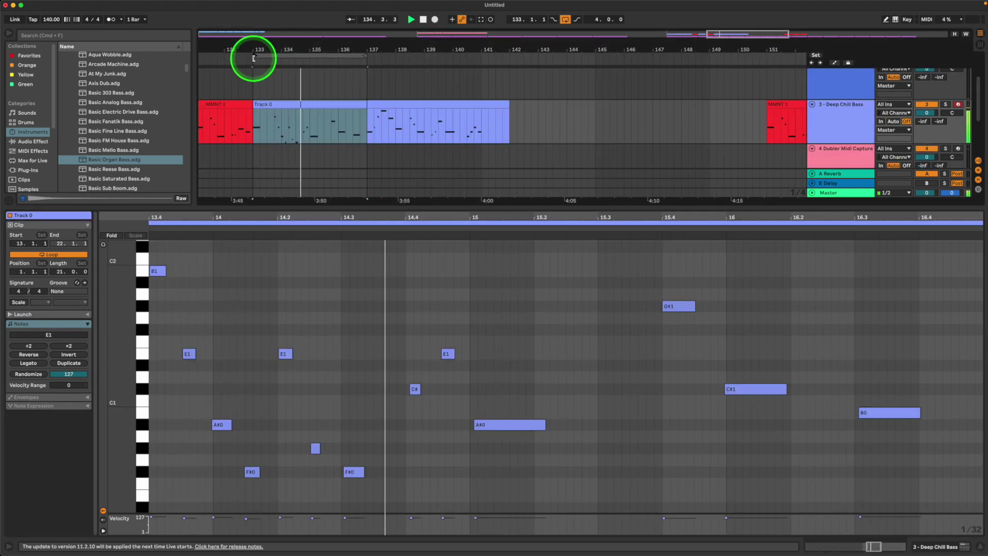
{"action": "left_click", "coordinate": [303, 88]}
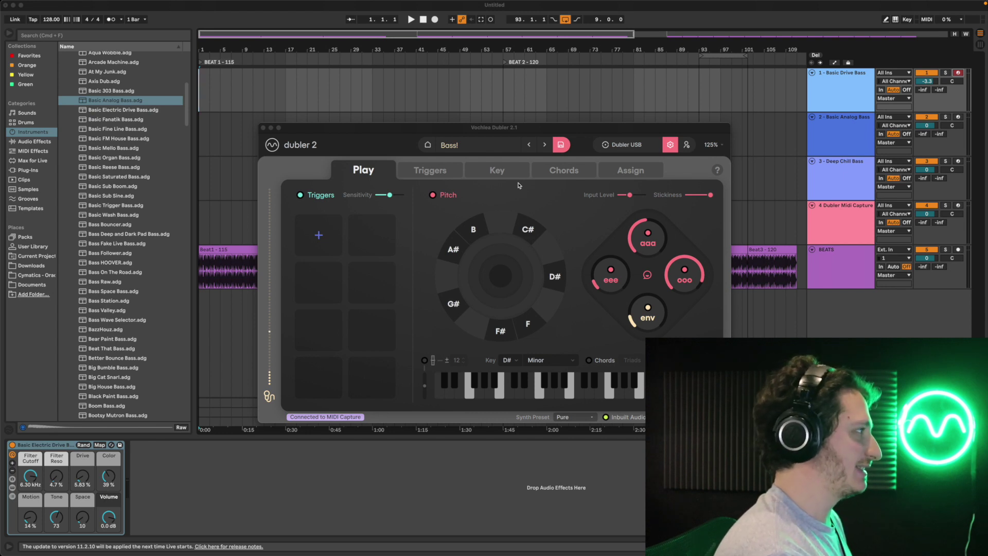
Step: Turn off Triggers in Dubler 2, check the current key and scale settings, and return to the Play view
{"action": "left_click", "coordinate": [308, 196]}
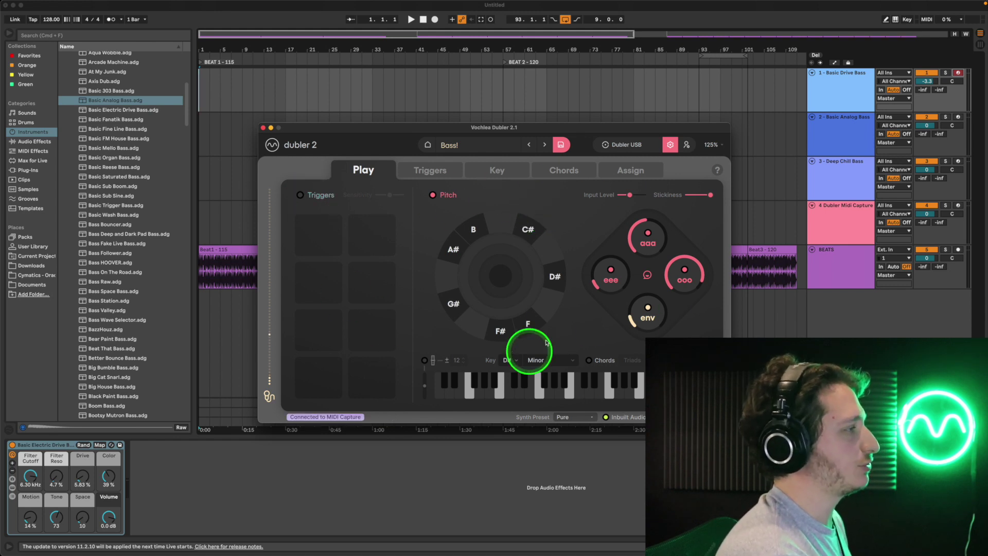
{"action": "left_click", "coordinate": [496, 172]}
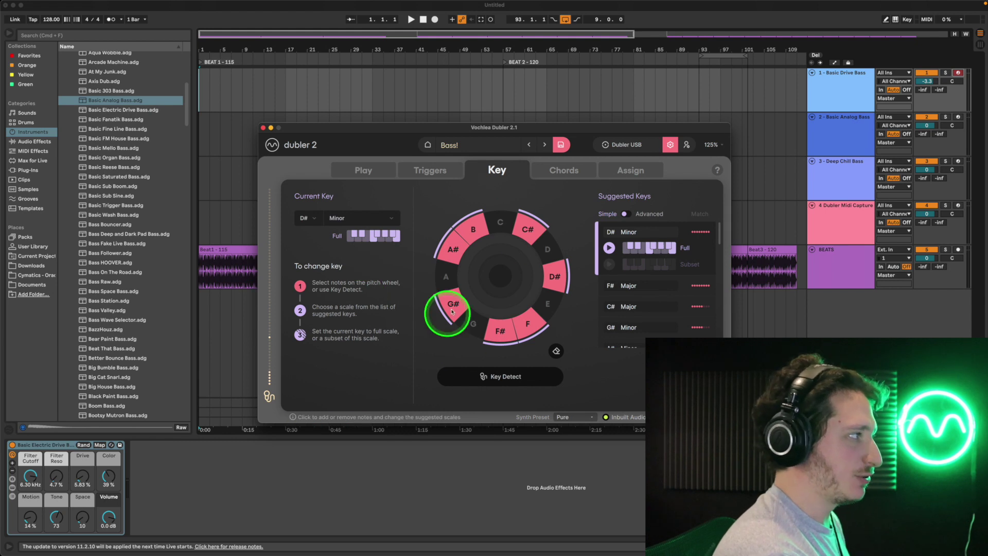
{"action": "left_click", "coordinate": [377, 174]}
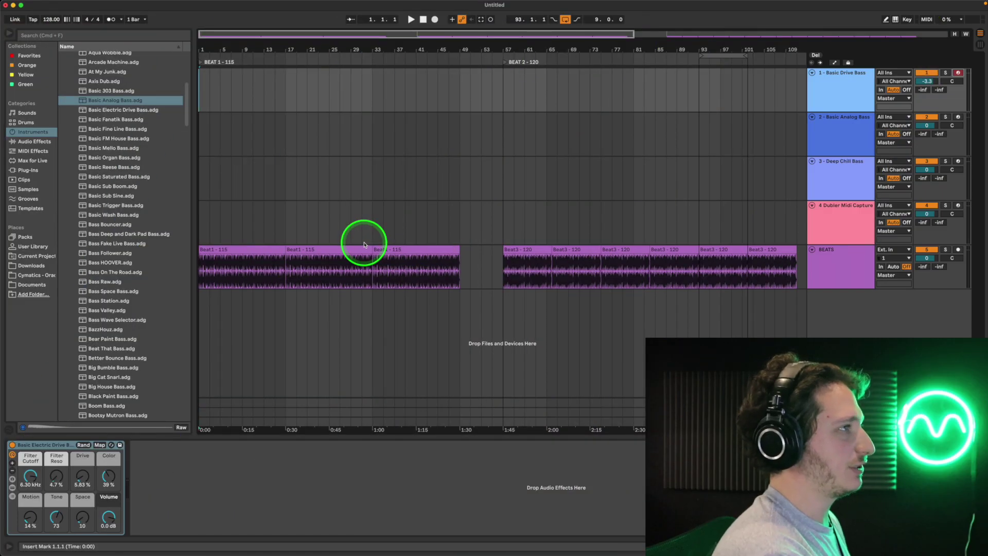
Step: Set the project tempo to 115 BPM and audition the first beat from bar 1
{"action": "left_click", "coordinate": [54, 20]}
{"action": "type", "text": "115"}
{"action": "key", "text": "Return"}
{"action": "left_click", "coordinate": [199, 139]}
{"action": "key", "text": "space"}
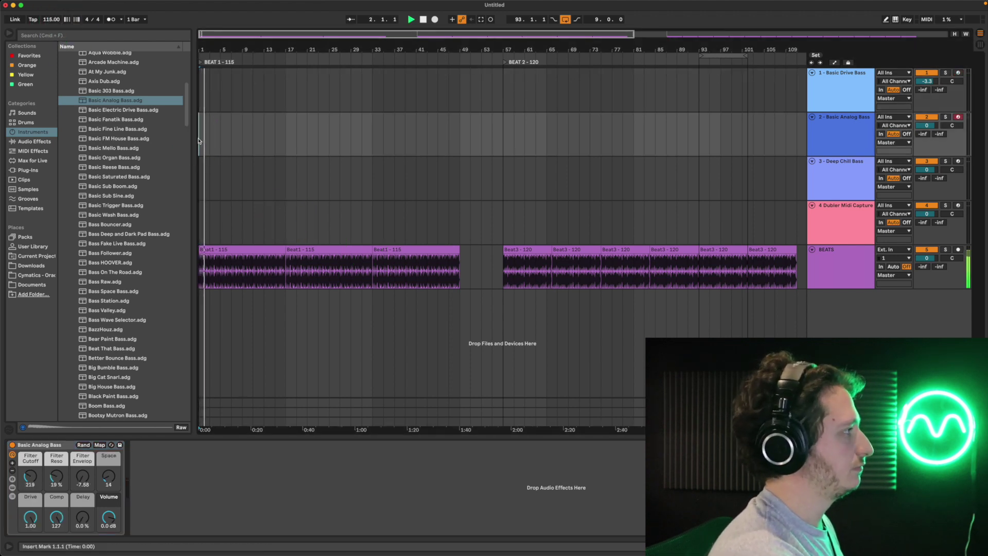
{"action": "left_click", "coordinate": [693, 84]}
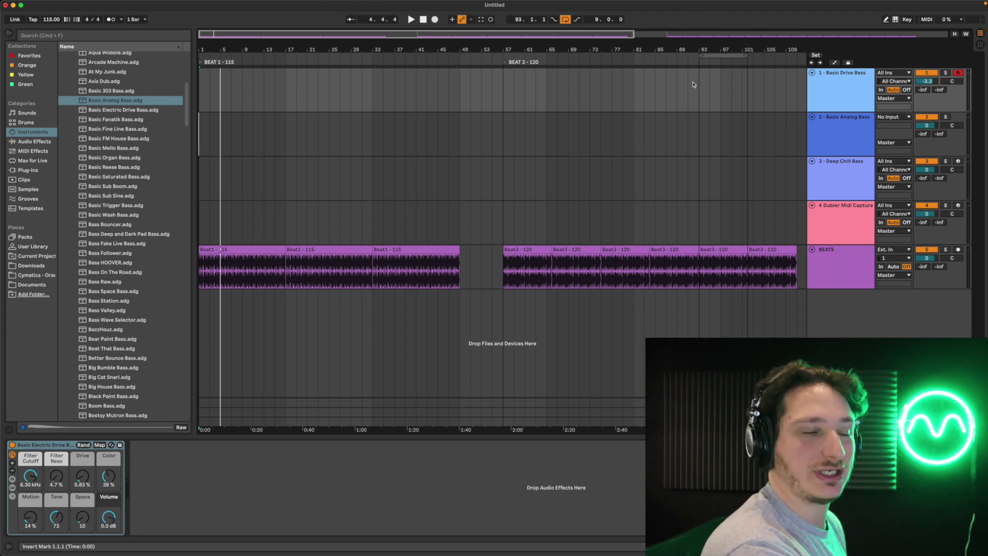
{"action": "left_click", "coordinate": [693, 85]}
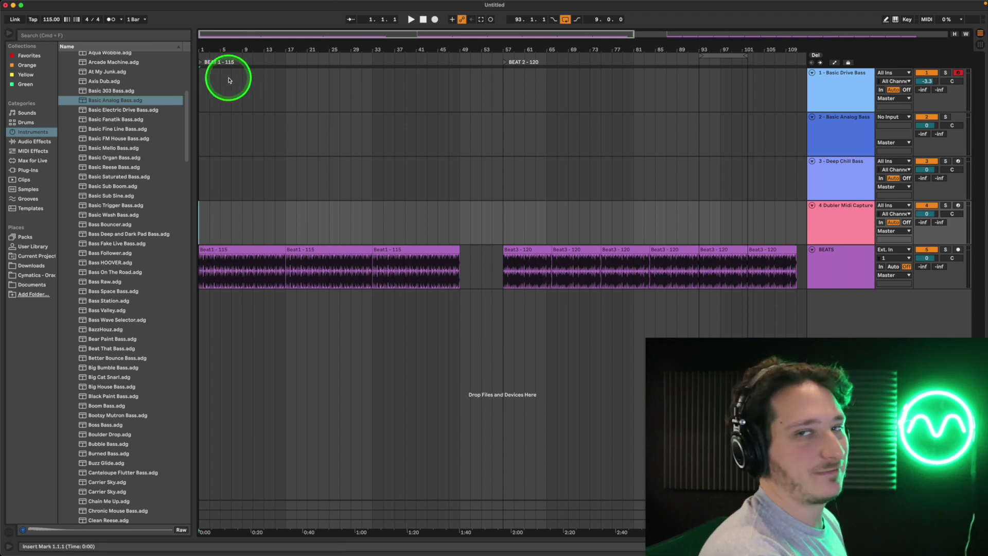
{"action": "key", "text": "space"}
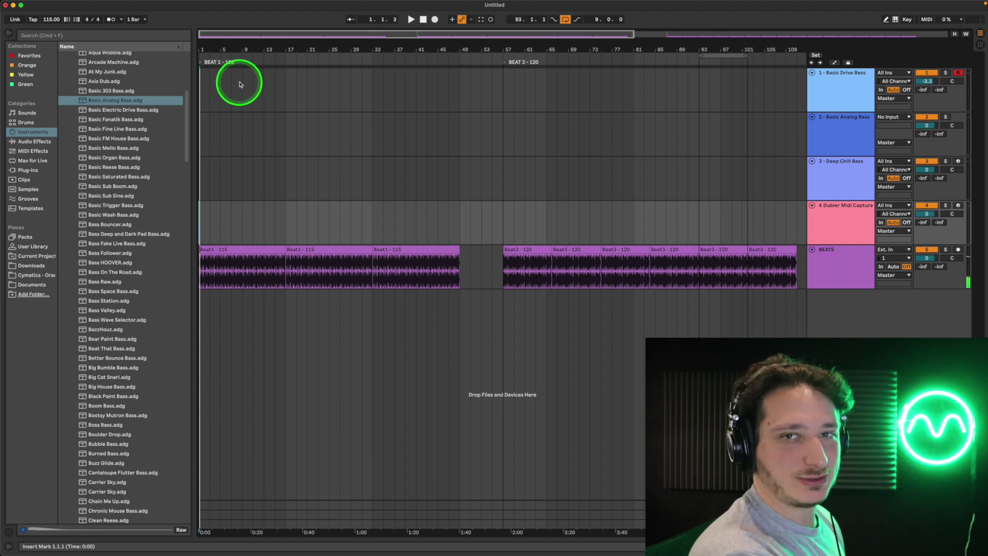
Step: Try the beat at 77 BPM, settle on 85 BPM, and audition it from bar 1
{"action": "mouse_move", "coordinate": [51, 19]}
{"action": "left_mouse_down"}
{"action": "mouse_move", "coordinate": [56, 31]}
{"action": "mouse_move", "coordinate": [55, 20]}
{"action": "left_mouse_up"}
{"action": "key", "text": "space"}
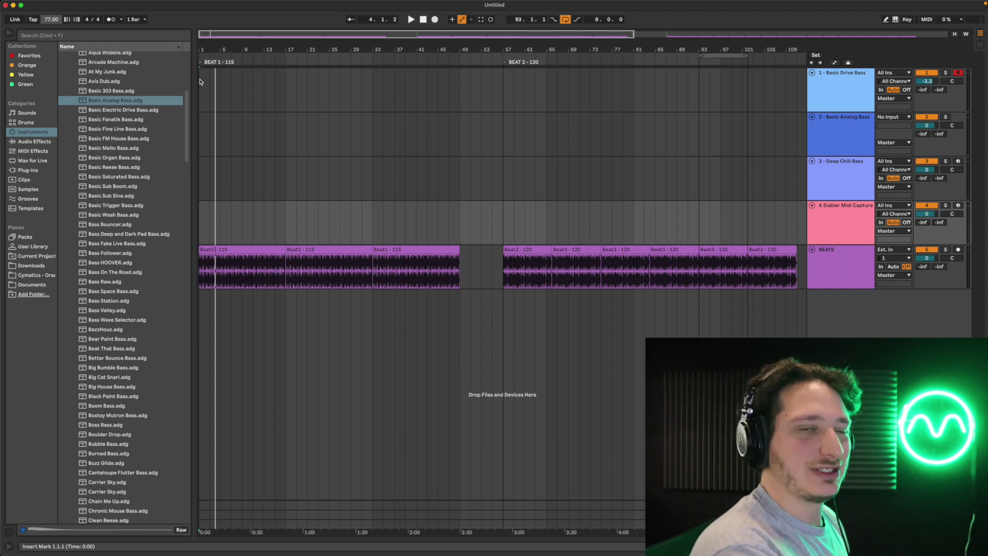
{"action": "left_click", "coordinate": [199, 78]}
{"action": "left_click_drag", "start_coordinate": [49, 24], "coordinate": [54, 18]}
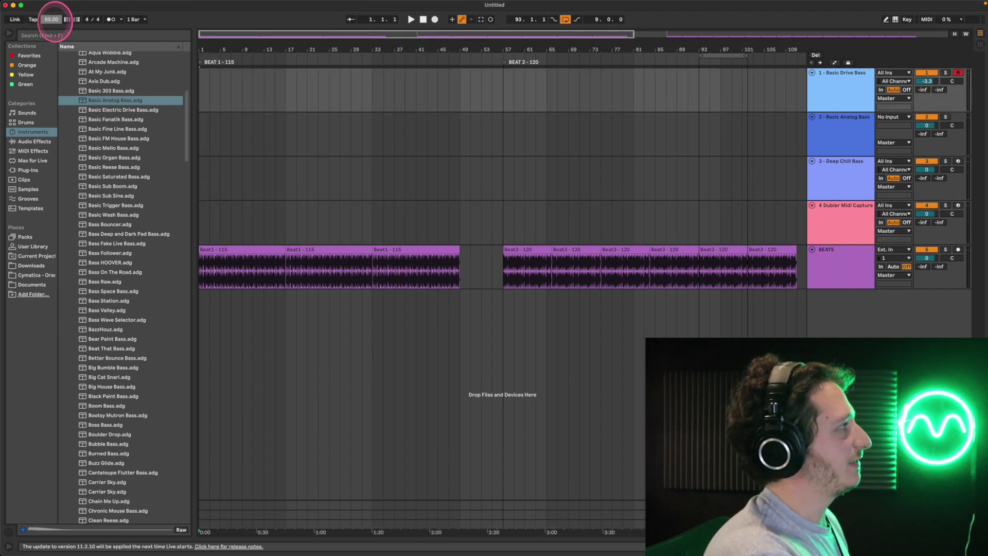
{"action": "key", "text": "space"}
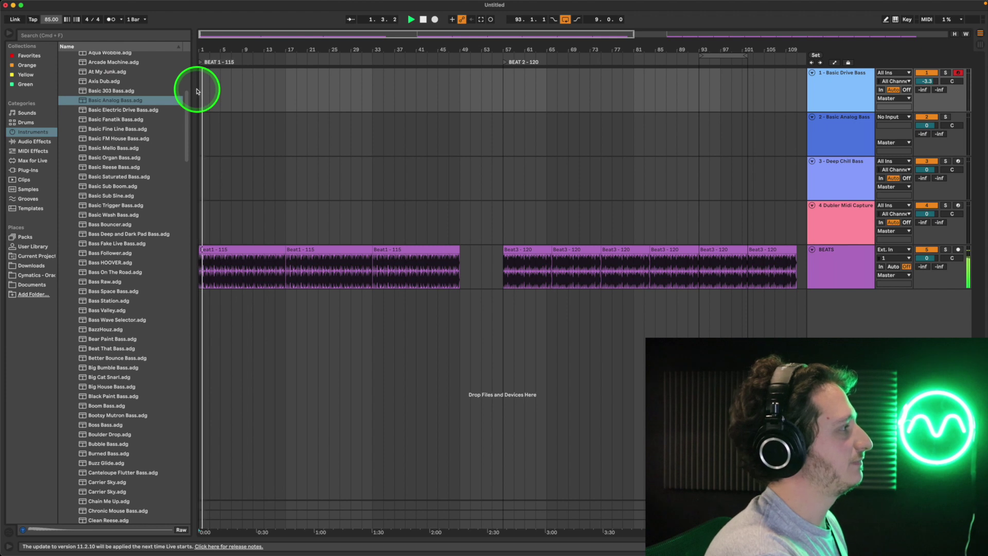
{"action": "key", "text": "space"}
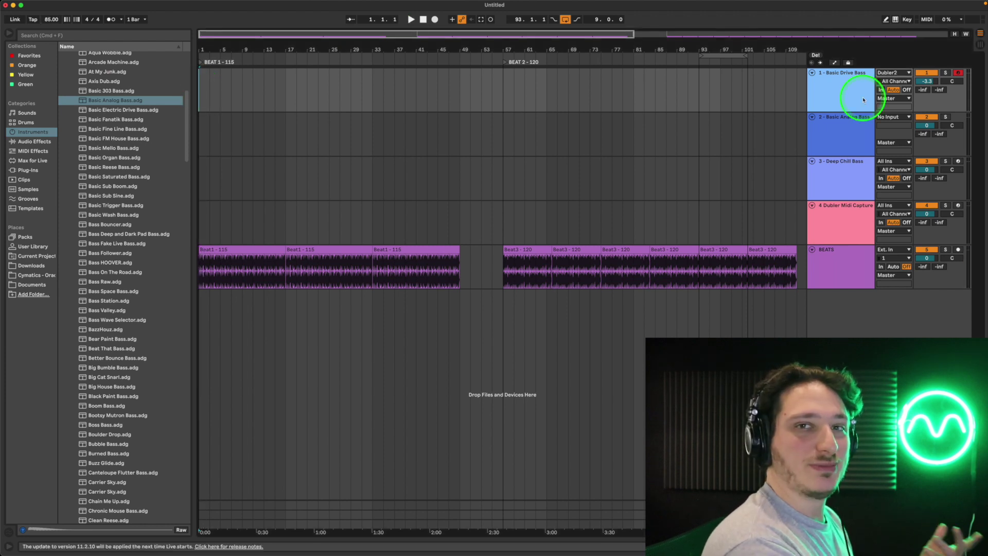
Step: Open the Dubler Midi Capture plug-in window from track 4, move it clear of the screen edge, and close it
{"action": "left_click", "coordinate": [831, 219]}
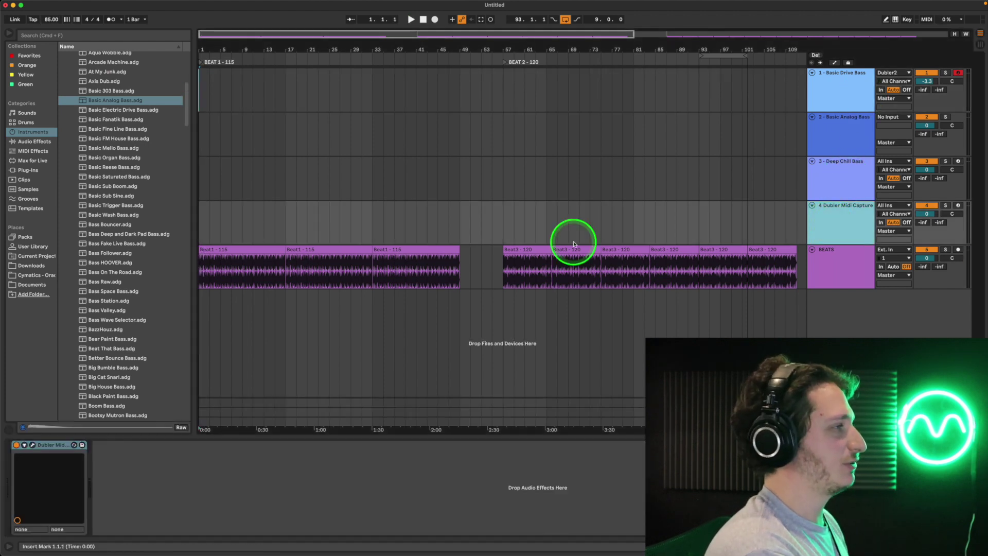
{"action": "left_click", "coordinate": [33, 445]}
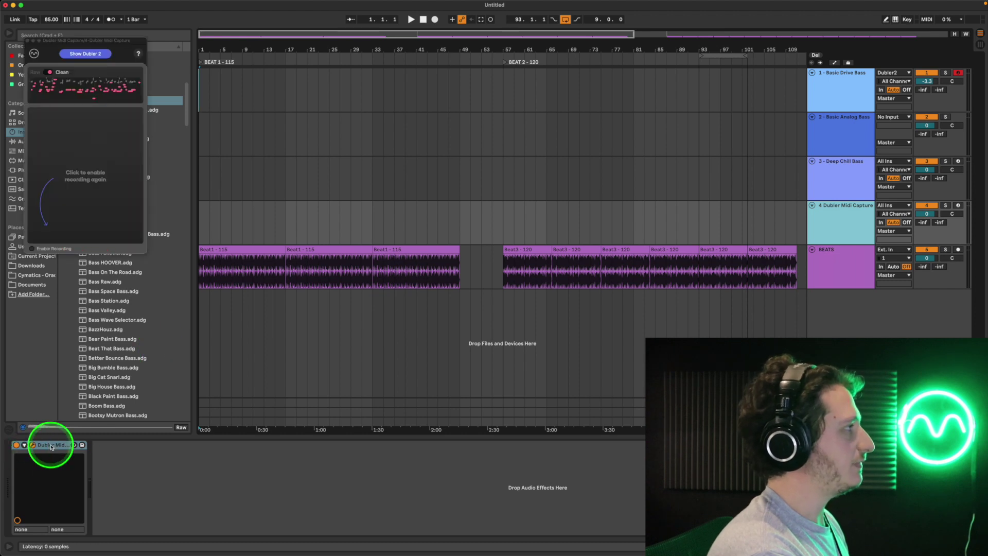
{"action": "left_click_drag", "start_coordinate": [82, 41], "coordinate": [157, 124]}
{"action": "left_click", "coordinate": [101, 123]}
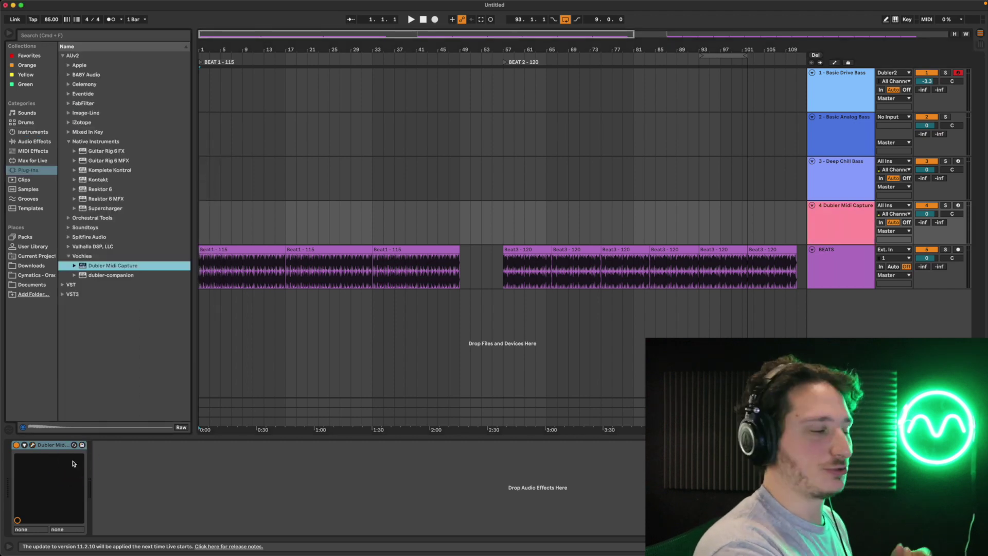
Step: Arm the Basic Drive Bass track for recording in place of the Dubler Midi Capture track
{"action": "left_click", "coordinate": [829, 218]}
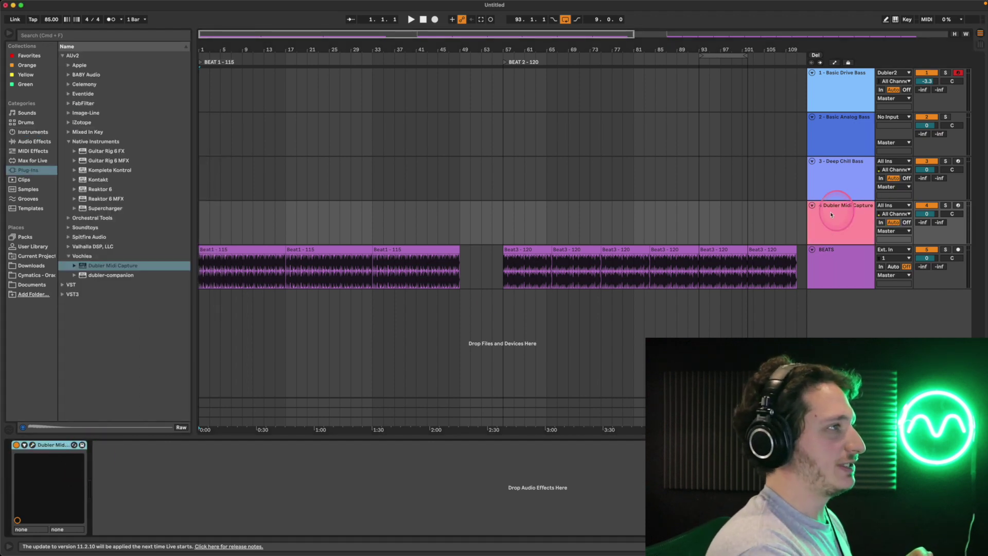
{"action": "left_click", "coordinate": [959, 72]}
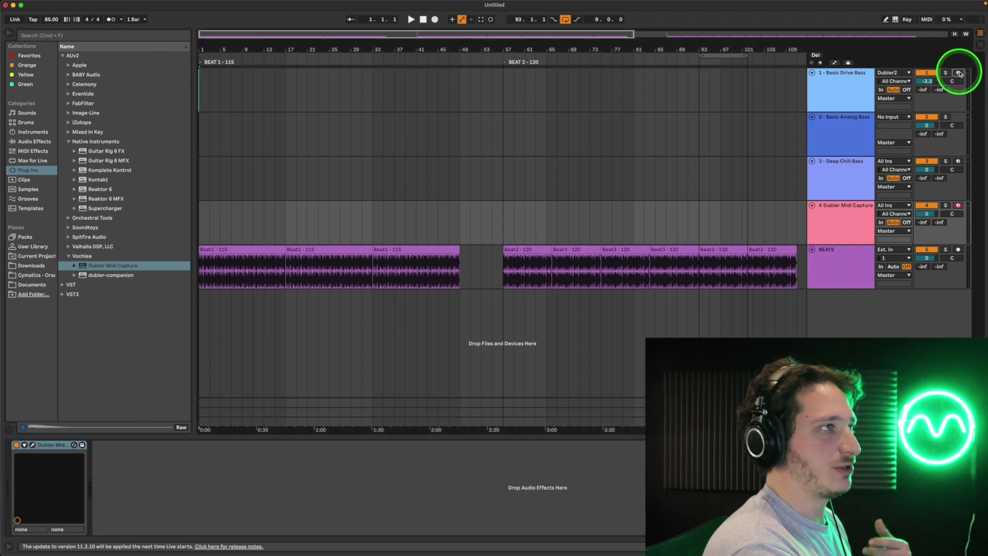
{"action": "left_click", "coordinate": [958, 72]}
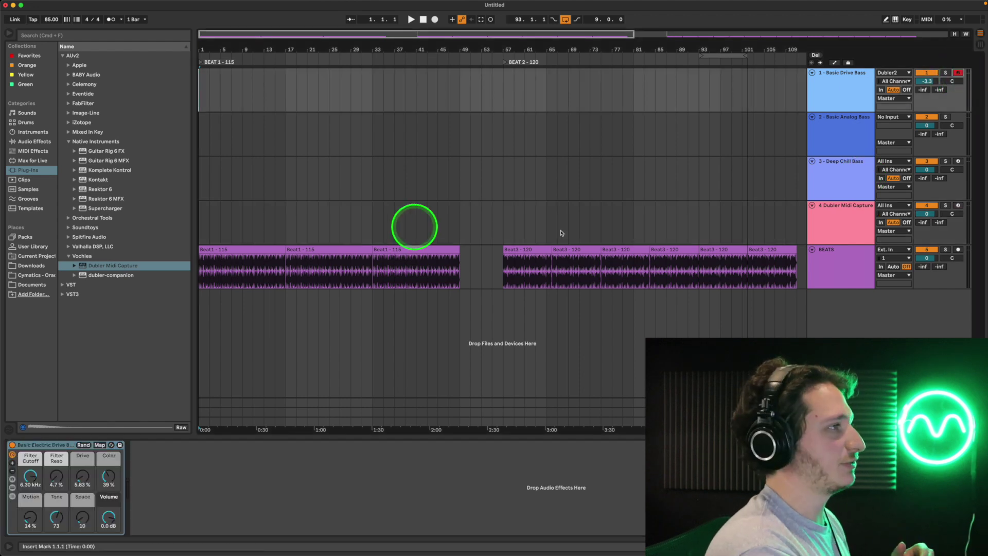
Step: Select the Dubler Midi Capture track and reopen its plug-in window
{"action": "left_click", "coordinate": [828, 219]}
{"action": "left_click", "coordinate": [514, 223]}
{"action": "left_click", "coordinate": [23, 462]}
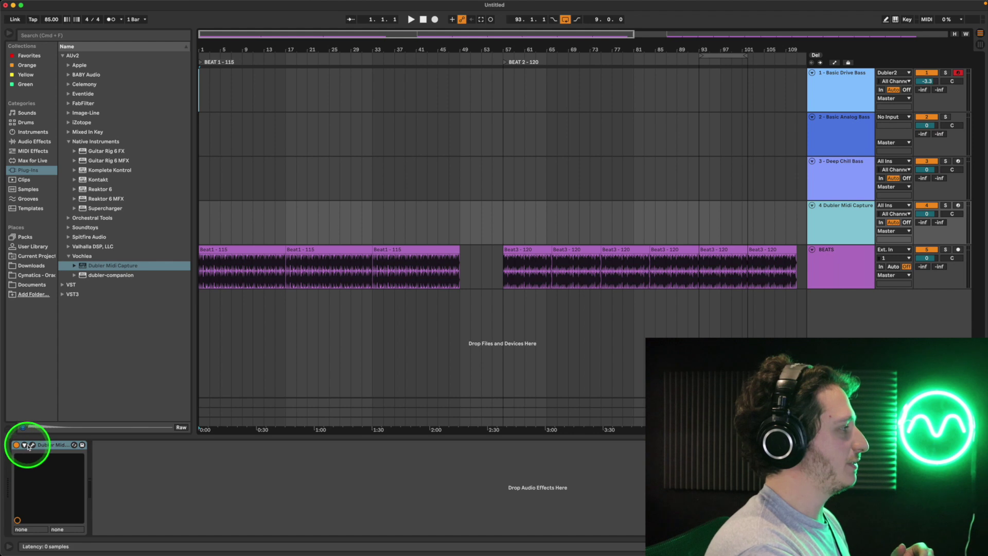
{"action": "left_click", "coordinate": [31, 445]}
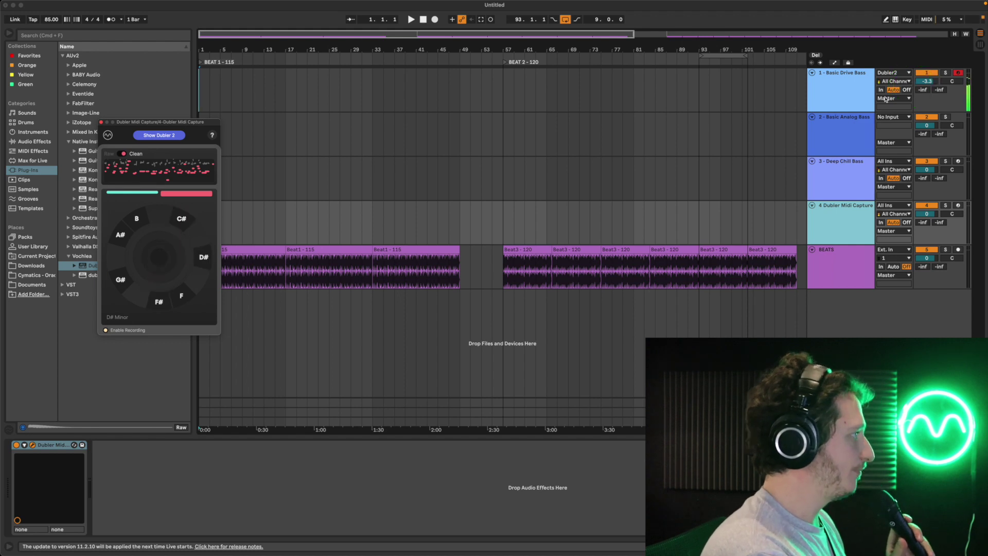
Step: Capture a sung bass line with Dubler Midi Capture over the first beat, from bar 1 to about bar 17
{"action": "left_click", "coordinate": [504, 225]}
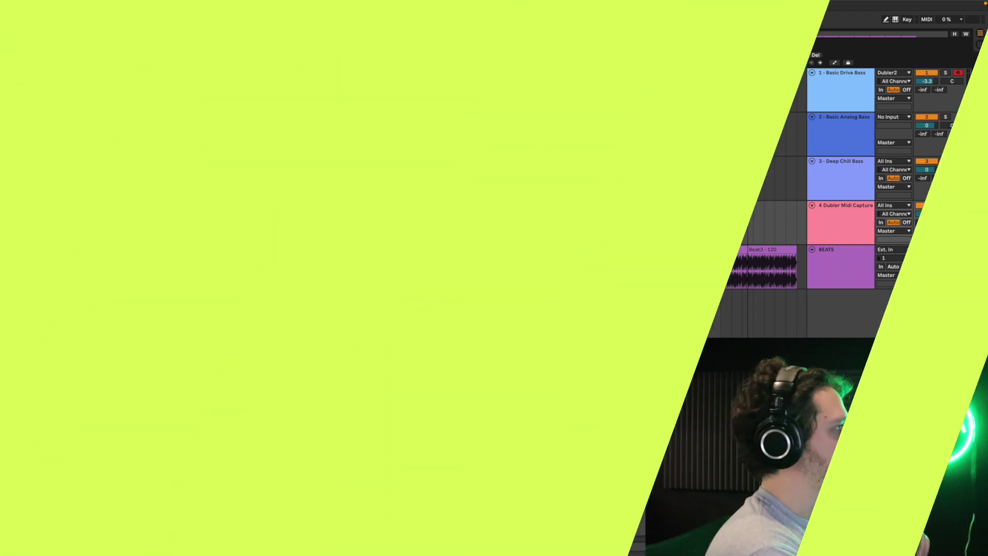
{"action": "left_click", "coordinate": [199, 227]}
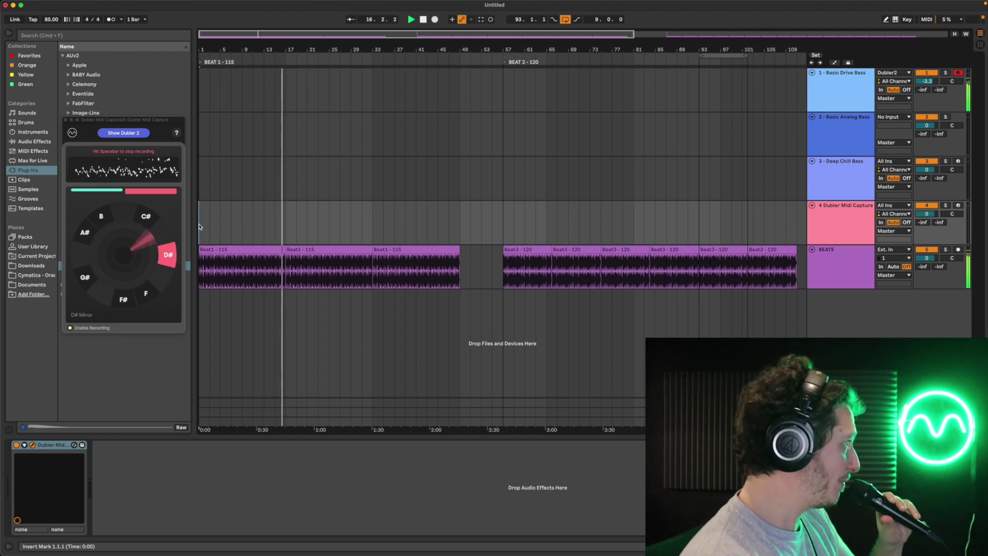
{"action": "key", "text": "space"}
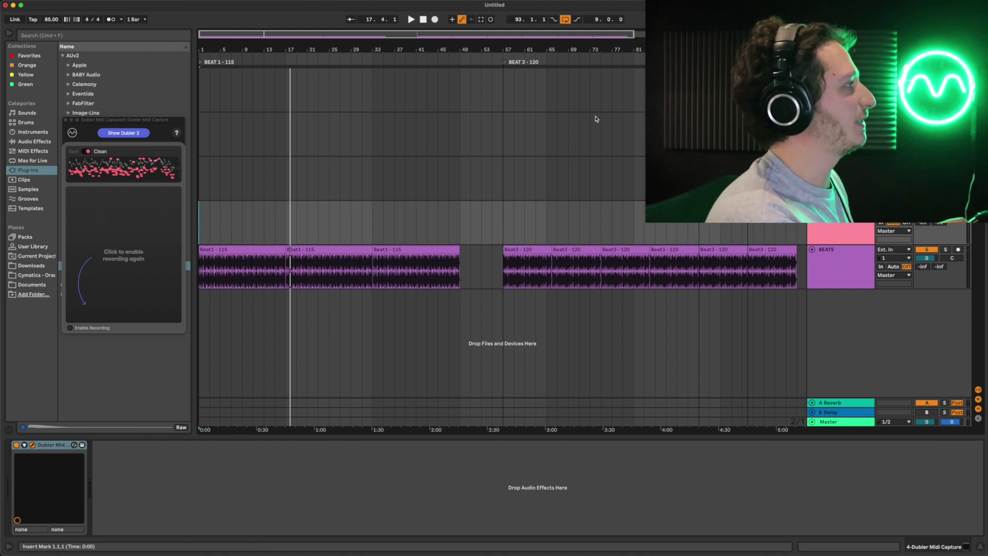
Step: Place the cleaned captured MIDI on the Basic Drive Bass track at bar 1 and audition it with the beat
{"action": "left_click_drag", "start_coordinate": [124, 168], "coordinate": [203, 98]}
{"action": "key", "text": "space"}
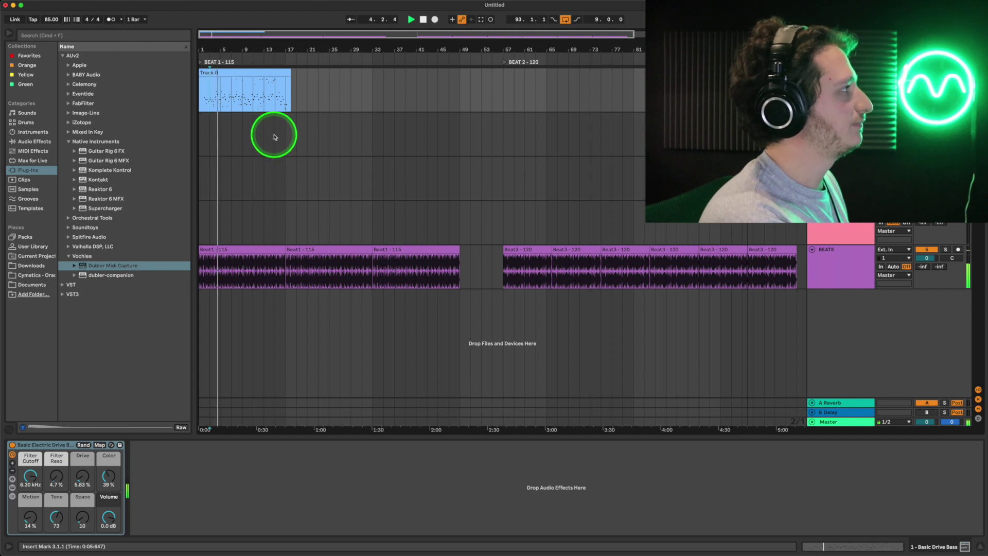
{"action": "key", "text": "space"}
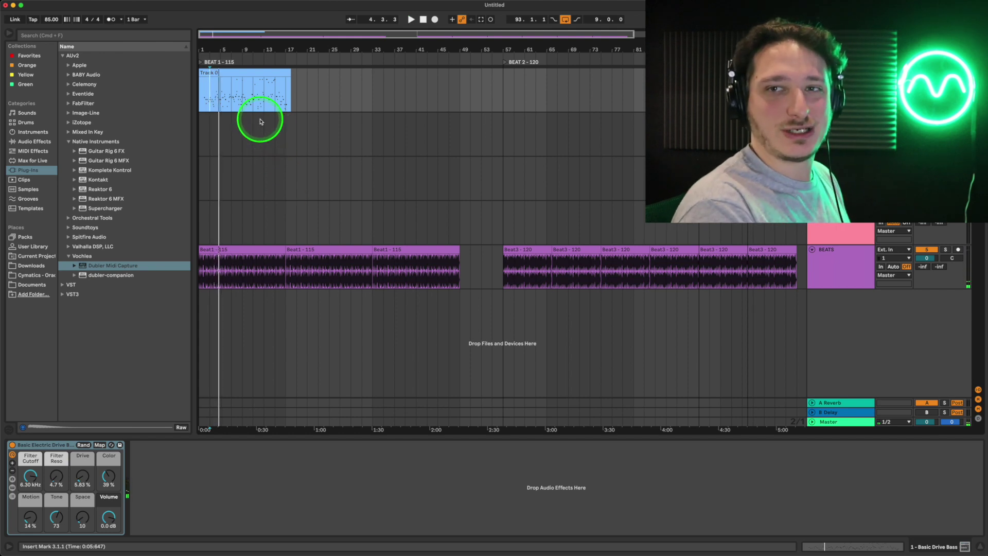
Step: Return the project tempo to 115 BPM
{"action": "left_click", "coordinate": [50, 20]}
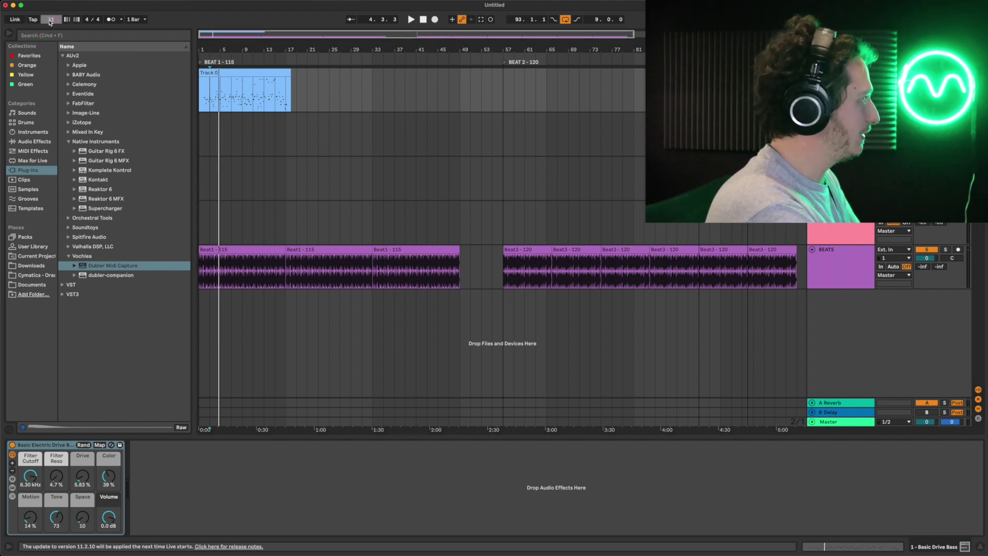
{"action": "key", "text": "Return"}
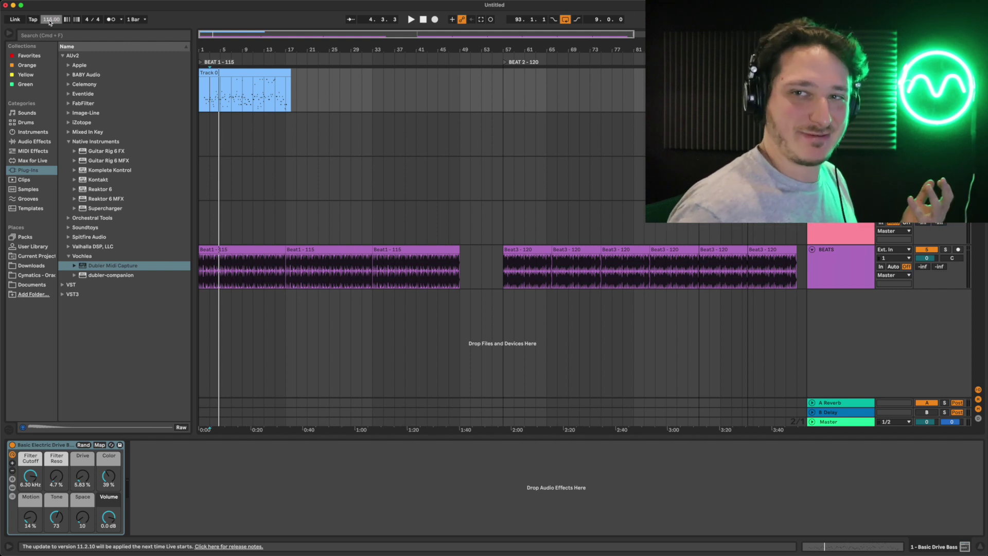
Step: Loop a one-bar section of the captured bass clip at bar 3 and shift the loop to bar 4 to compare ideas
{"action": "left_click", "coordinate": [237, 103]}
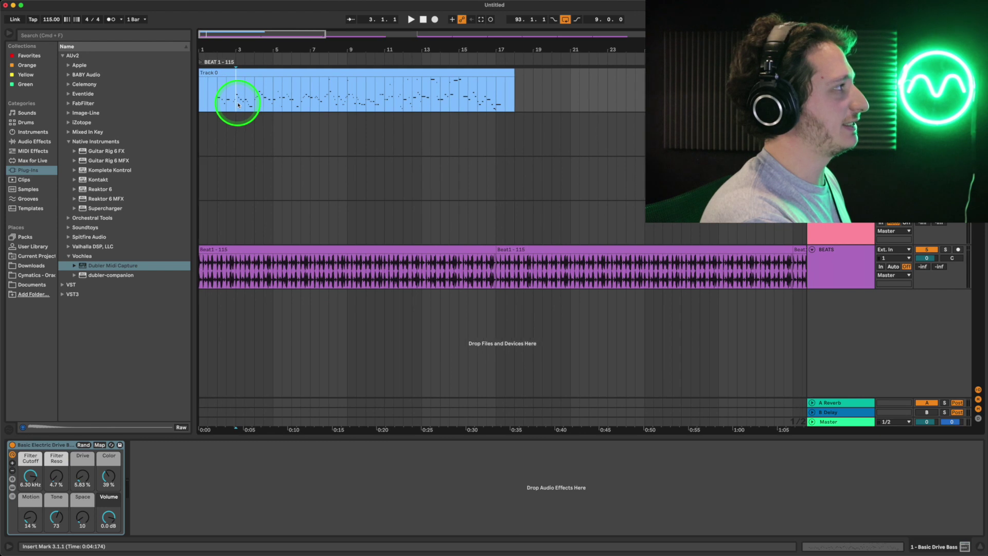
{"action": "left_click_drag", "start_coordinate": [237, 103], "coordinate": [252, 104]}
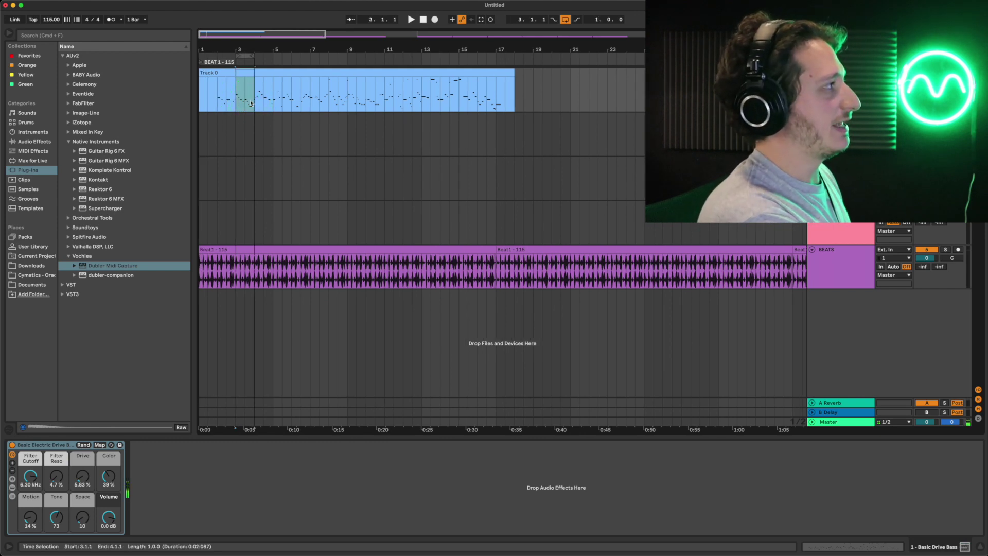
{"action": "left_click", "coordinate": [243, 63]}
{"action": "left_click_drag", "start_coordinate": [245, 57], "coordinate": [264, 56]}
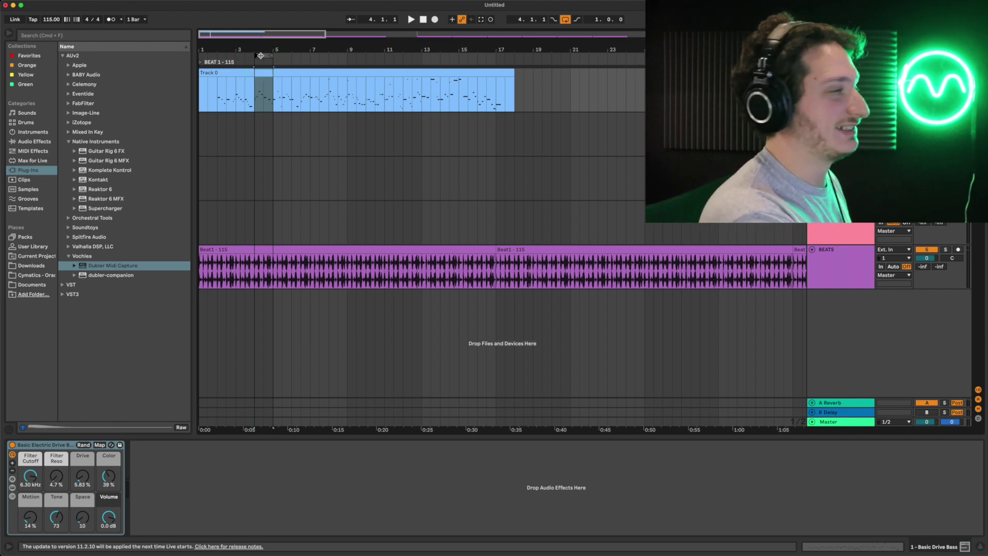
Step: Audition the looped bass section at bar 4 and shift the one-bar loop to start at 4.3
{"action": "left_click", "coordinate": [261, 75]}
{"action": "key", "text": "space"}
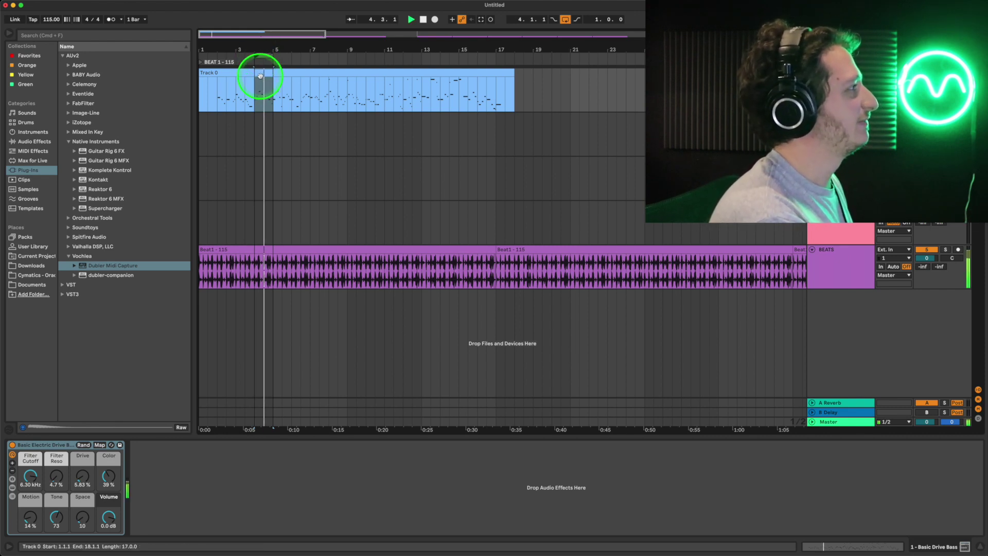
{"action": "left_click", "coordinate": [264, 55]}
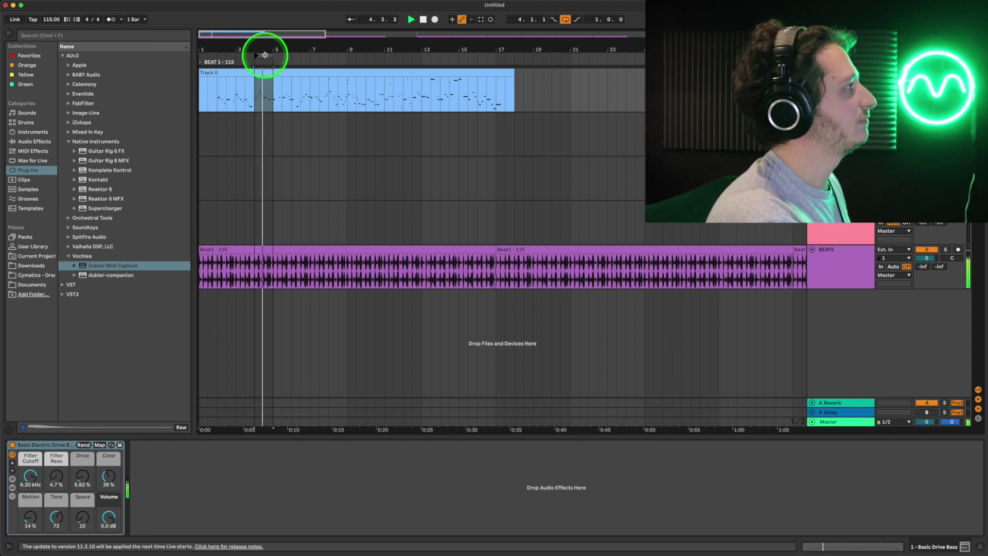
{"action": "left_click_drag", "start_coordinate": [265, 55], "coordinate": [275, 55]}
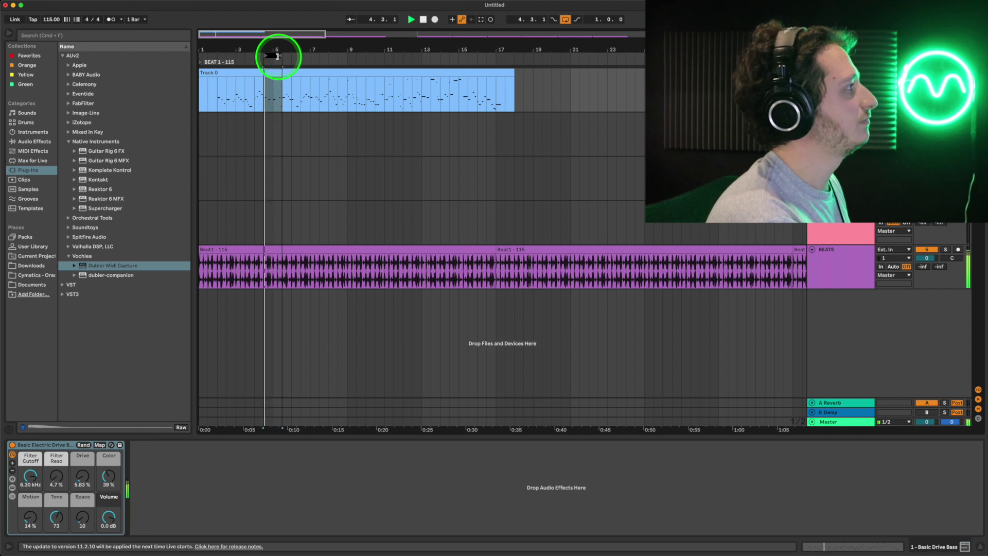
Step: Loop the two-bar section from bar 6 to bar 8, audition it with the beat, and split it into its own clip
{"action": "left_click_drag", "start_coordinate": [278, 55], "coordinate": [339, 58]}
{"action": "key", "text": "space"}
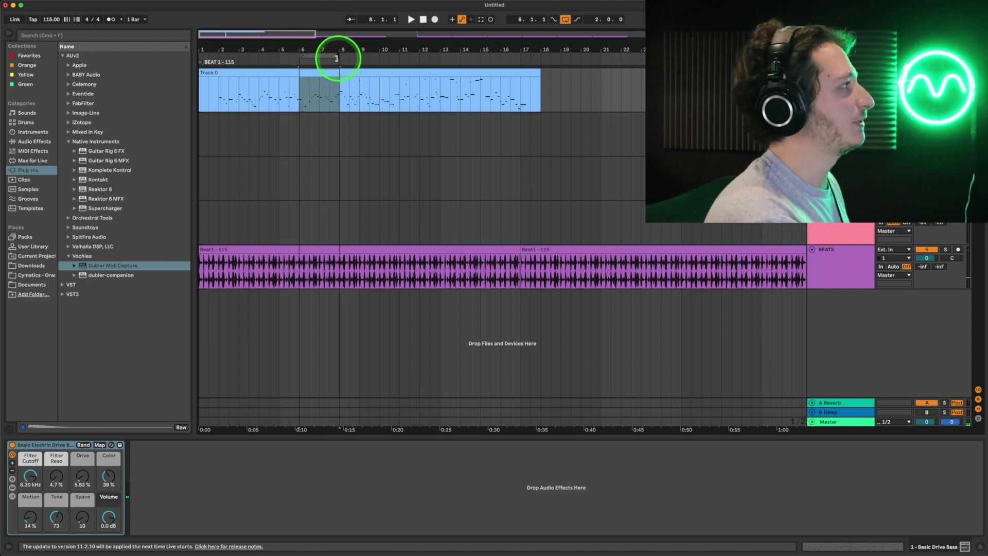
{"action": "key", "text": "space"}
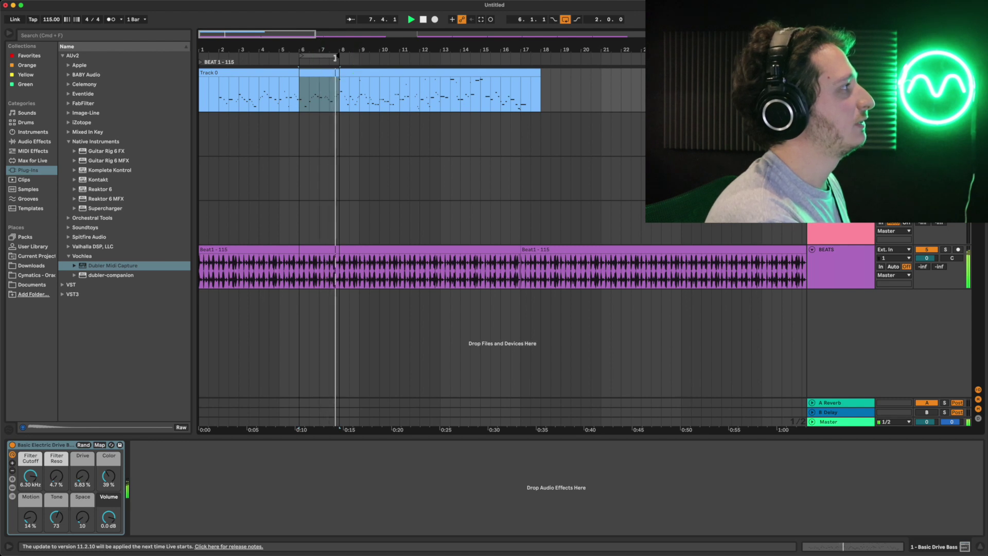
{"action": "key", "text": "space"}
{"action": "key", "text": "super+e"}
Step: Loop and audition the section from bar 10 to bar 12, and split it into its own two-bar clip
{"action": "left_click_drag", "start_coordinate": [361, 93], "coordinate": [384, 93]}
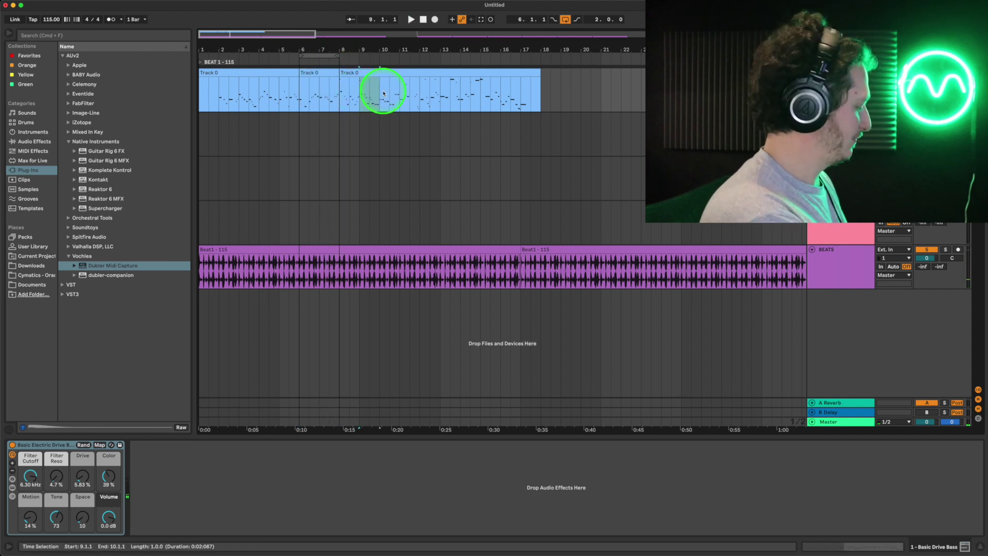
{"action": "key", "text": "super+l"}
{"action": "left_click", "coordinate": [381, 93]}
{"action": "key", "text": "space"}
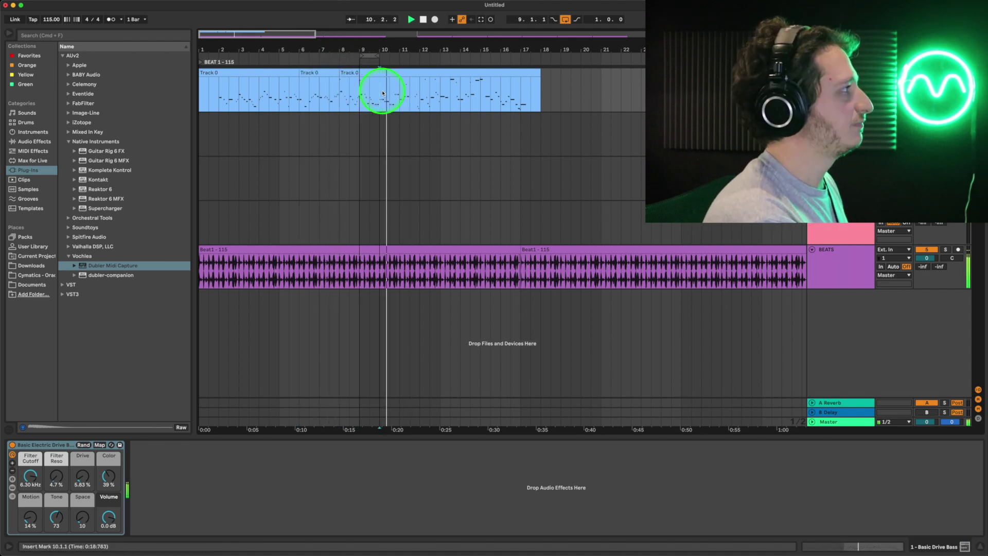
{"action": "left_click_drag", "start_coordinate": [380, 93], "coordinate": [419, 97]}
{"action": "key", "text": "super+l"}
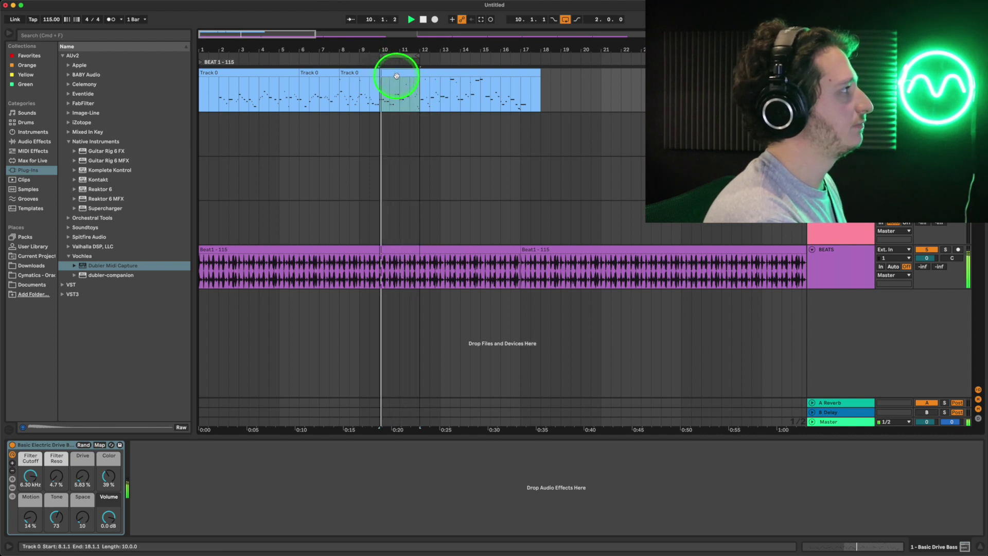
{"action": "double_click", "coordinate": [417, 94]}
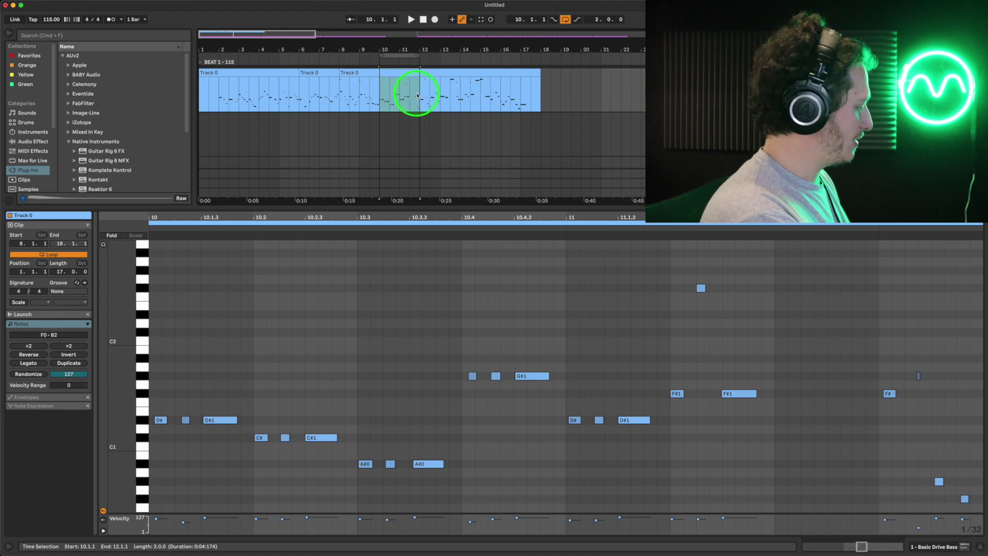
{"action": "left_click", "coordinate": [410, 75]}
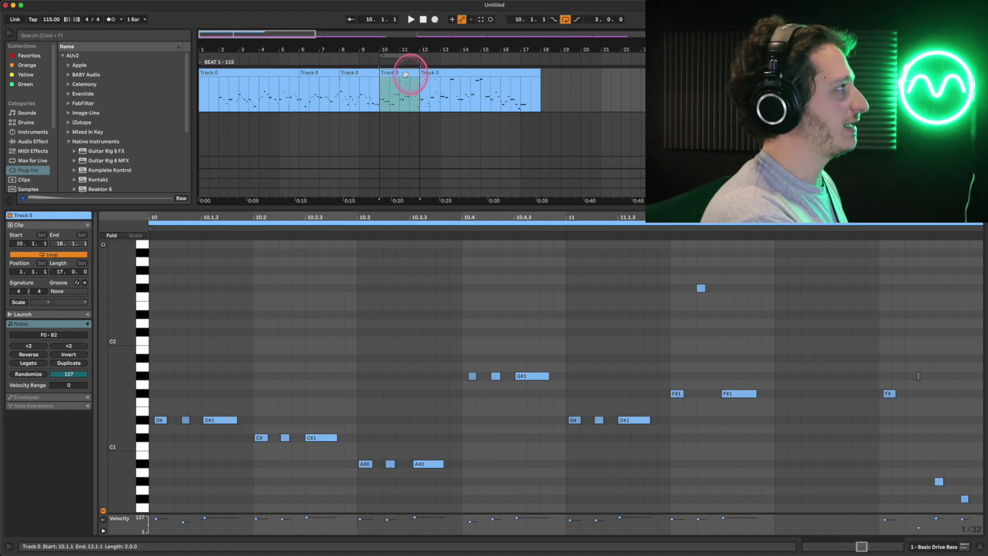
Step: Lengthen the very short G#1 note near 11.4 and shift the low G#0 and F#0 notes slightly later while the loop plays
{"action": "left_click", "coordinate": [353, 304]}
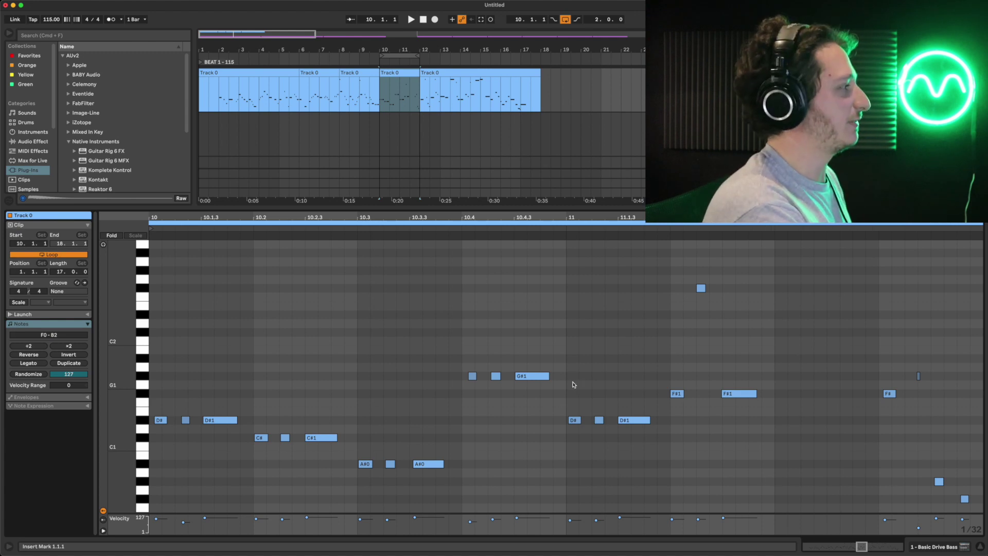
{"action": "key", "text": "space"}
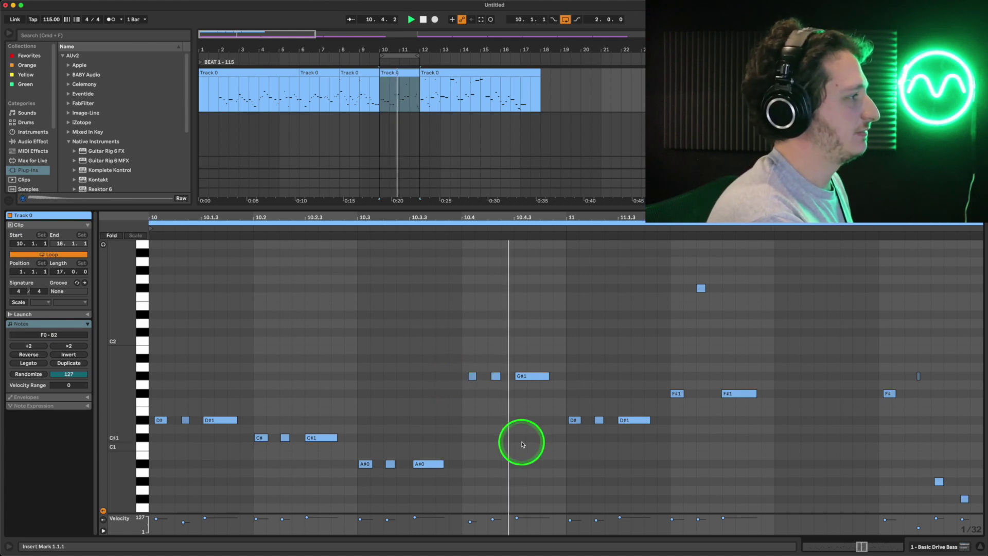
{"action": "scroll", "coordinate": [766, 422], "scroll_direction": "right", "scroll_amount": 2}
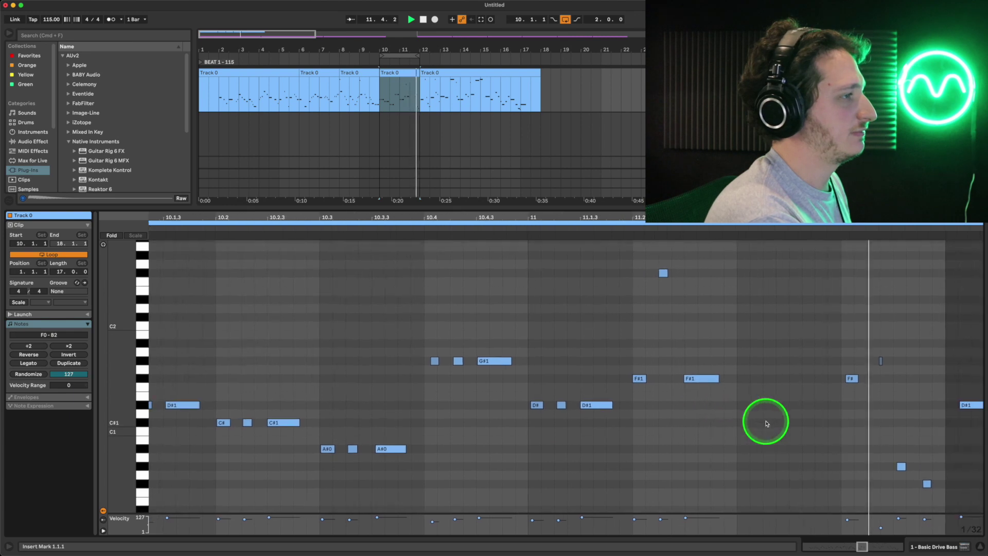
{"action": "left_click", "coordinate": [892, 369]}
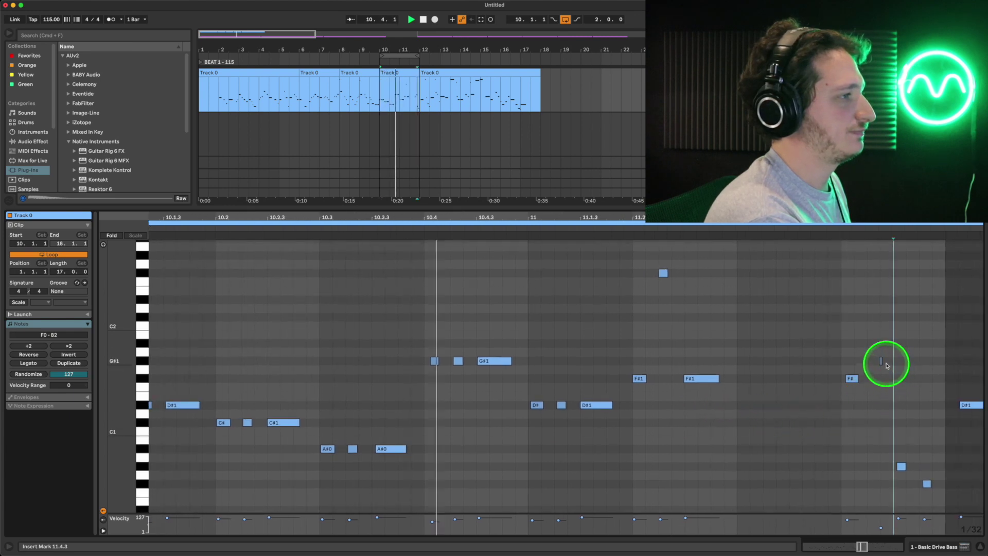
{"action": "left_click_drag", "start_coordinate": [883, 361], "coordinate": [909, 362]}
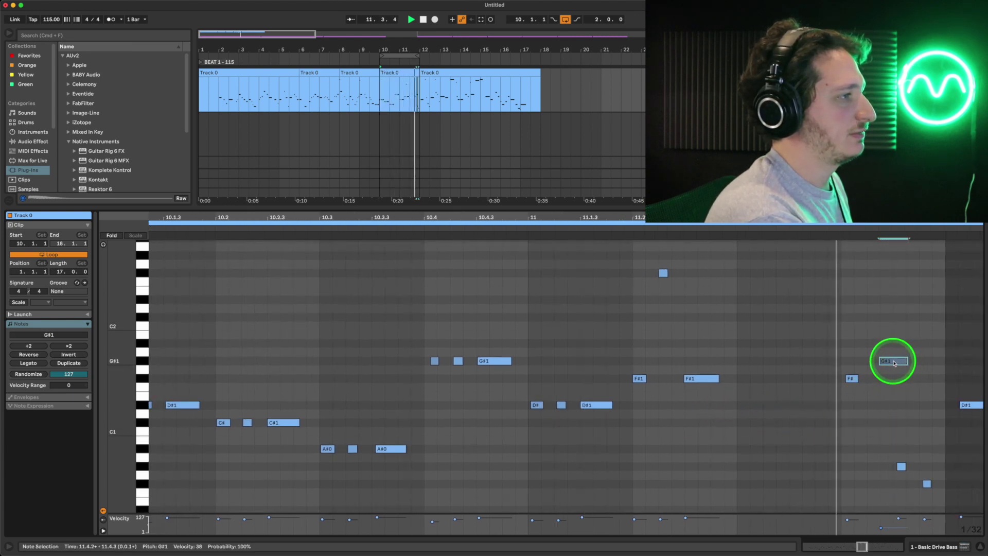
{"action": "left_click_drag", "start_coordinate": [901, 466], "coordinate": [940, 483]}
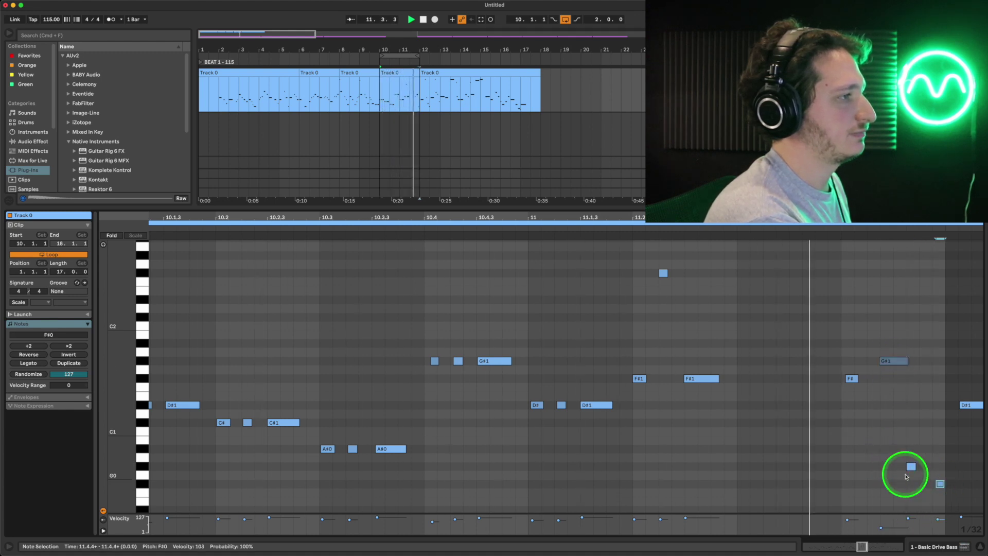
Step: Extend the G#1 and G#0 notes at the end of bar 11 and delete the last F#0 note
{"action": "left_click_drag", "start_coordinate": [897, 363], "coordinate": [922, 360]}
{"action": "left_click", "coordinate": [901, 361]}
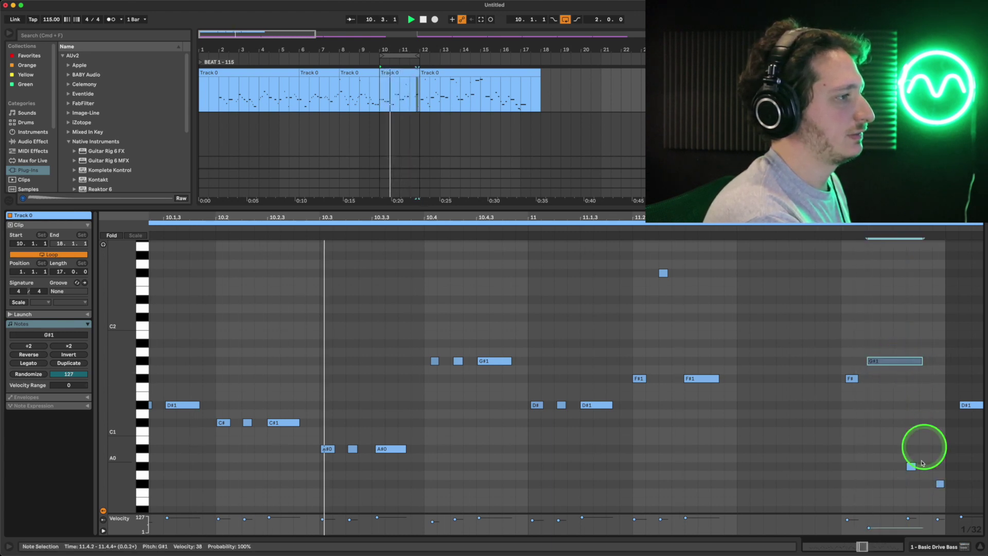
{"action": "left_click_drag", "start_coordinate": [914, 467], "coordinate": [952, 465]}
{"action": "double_click", "coordinate": [941, 483]}
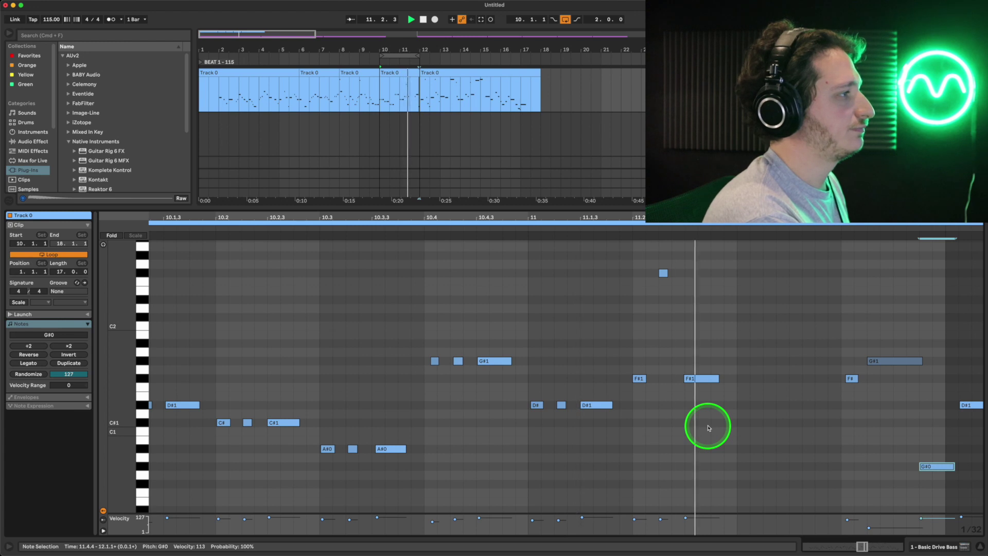
{"action": "key", "text": "space"}
Step: Loop and audition a one-bar section of the captured bass clip starting at 14.3
{"action": "left_click", "coordinate": [409, 166]}
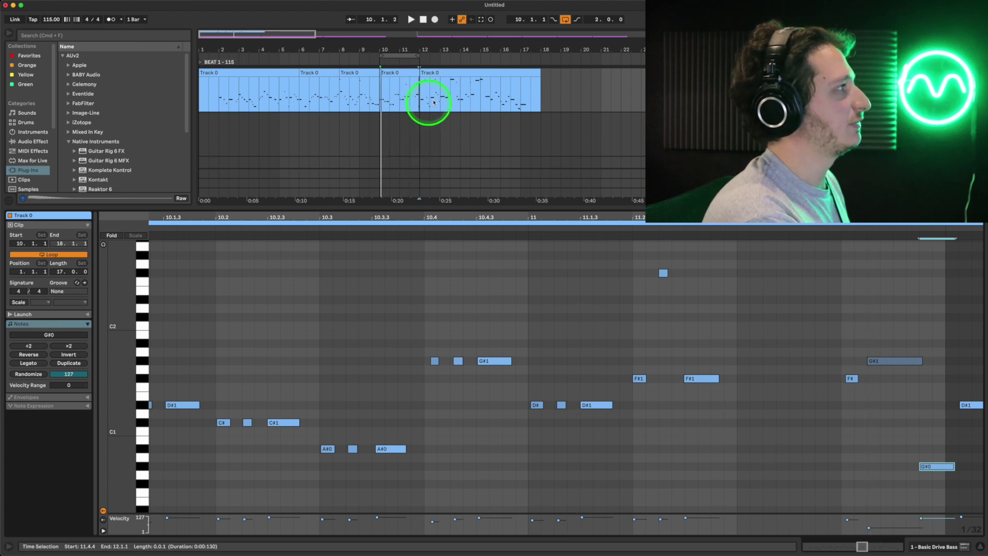
{"action": "left_click", "coordinate": [438, 101]}
{"action": "left_click", "coordinate": [467, 98]}
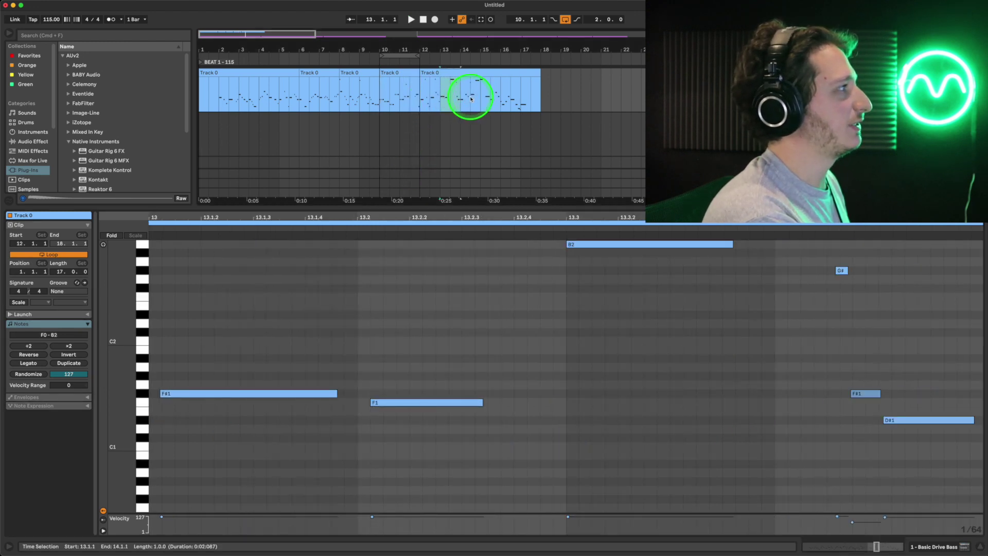
{"action": "left_click_drag", "start_coordinate": [471, 98], "coordinate": [490, 99]}
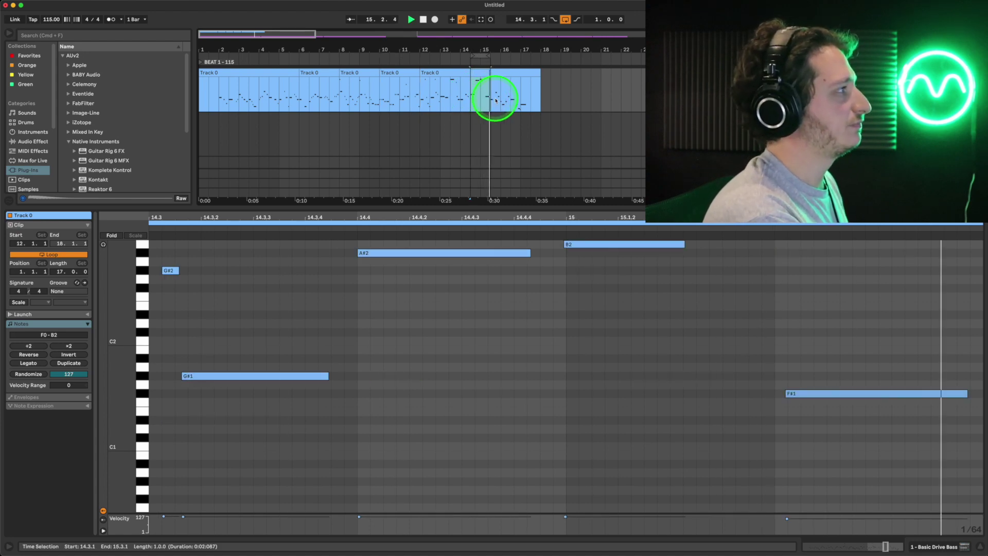
Step: Loop the one-bar section from 15.3 to 16.3, audition it with the beat, and split it into its own clip
{"action": "left_click_drag", "start_coordinate": [496, 101], "coordinate": [513, 100]}
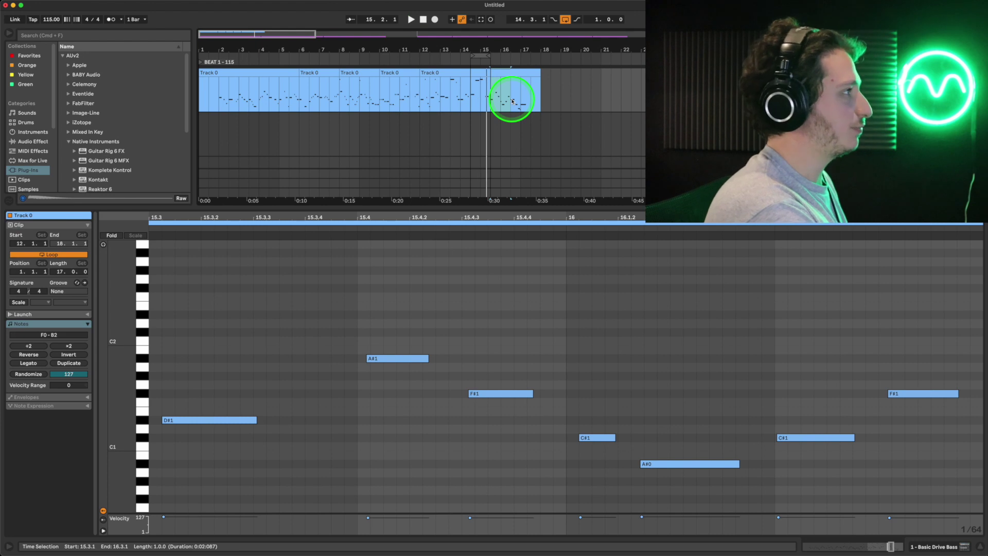
{"action": "key", "text": "space"}
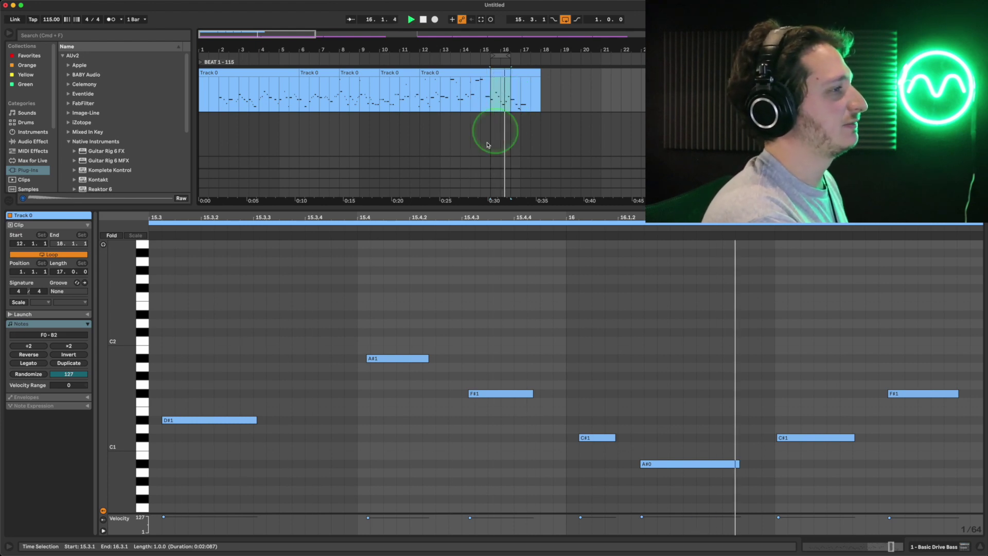
{"action": "key", "text": "space"}
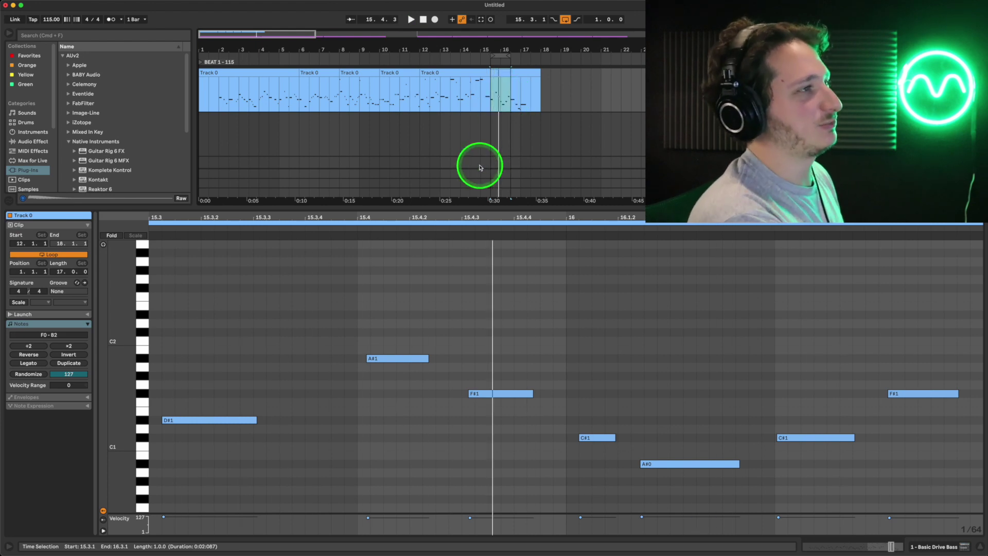
{"action": "key", "text": "space"}
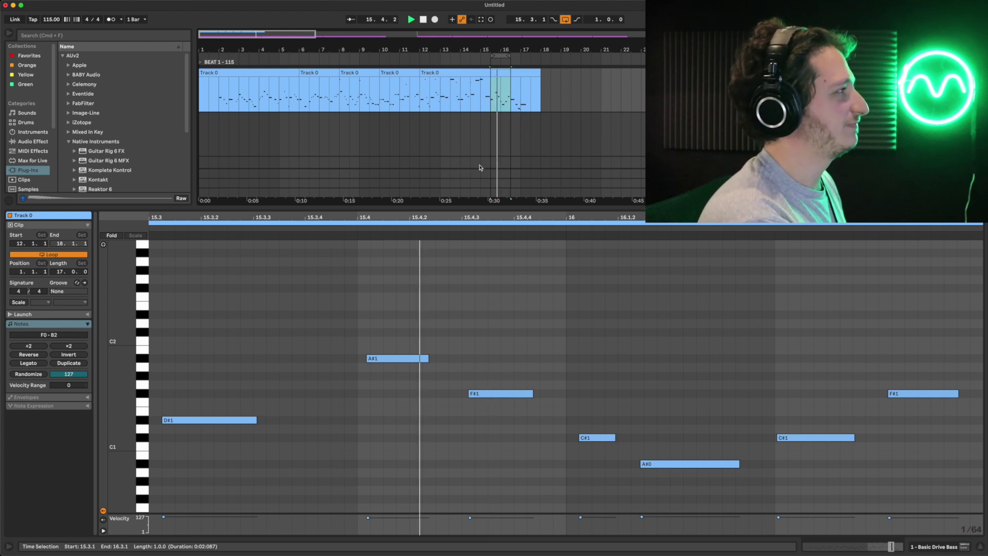
{"action": "key", "text": "space"}
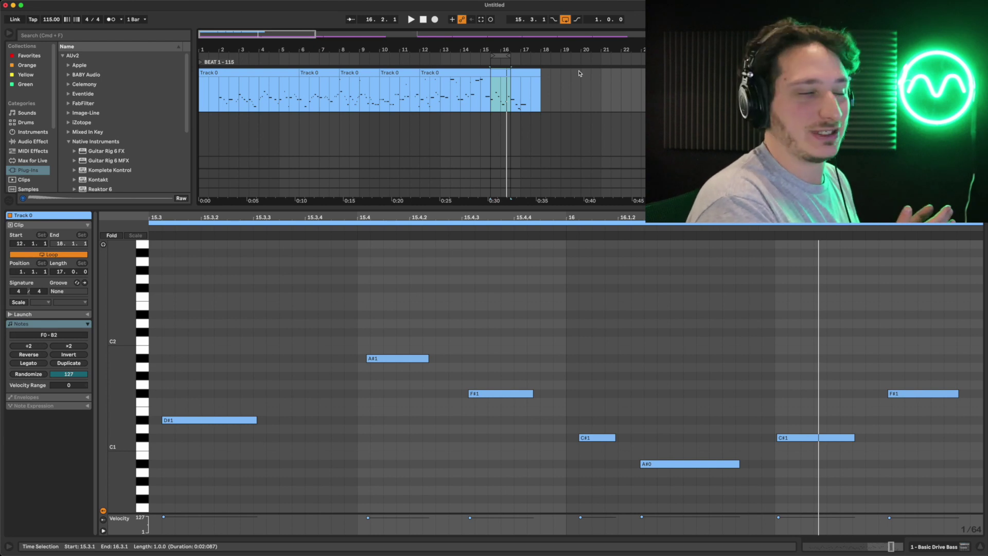
{"action": "left_click", "coordinate": [494, 104]}
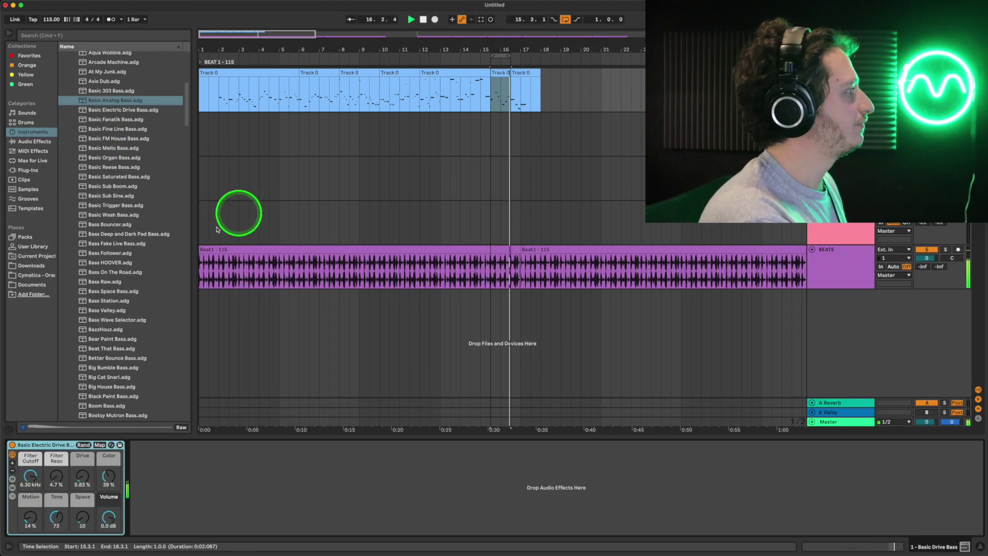
Step: Try Bubble Bass on the bass track and replace it with Basic FM House Bass, setting FM Amount to 28 % and Reverb to 35 %
{"action": "left_click", "coordinate": [106, 398]}
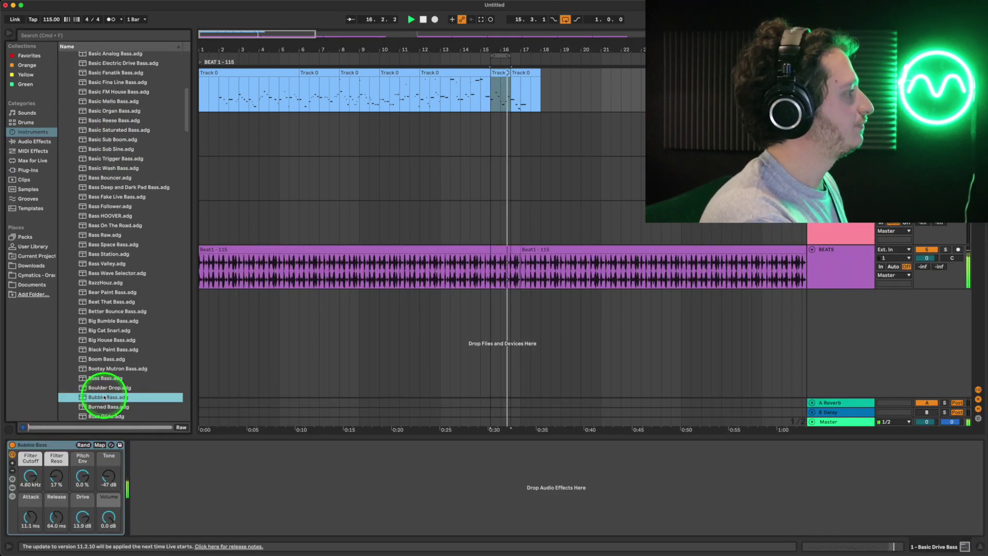
{"action": "left_click_drag", "start_coordinate": [31, 475], "coordinate": [38, 484]}
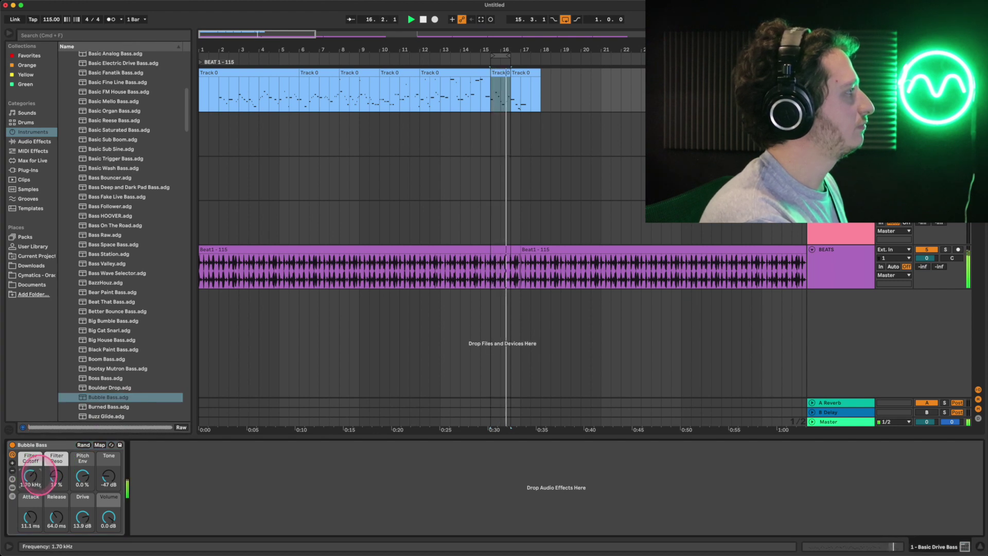
{"action": "double_click", "coordinate": [129, 91]}
{"action": "left_click_drag", "start_coordinate": [100, 476], "coordinate": [101, 483]}
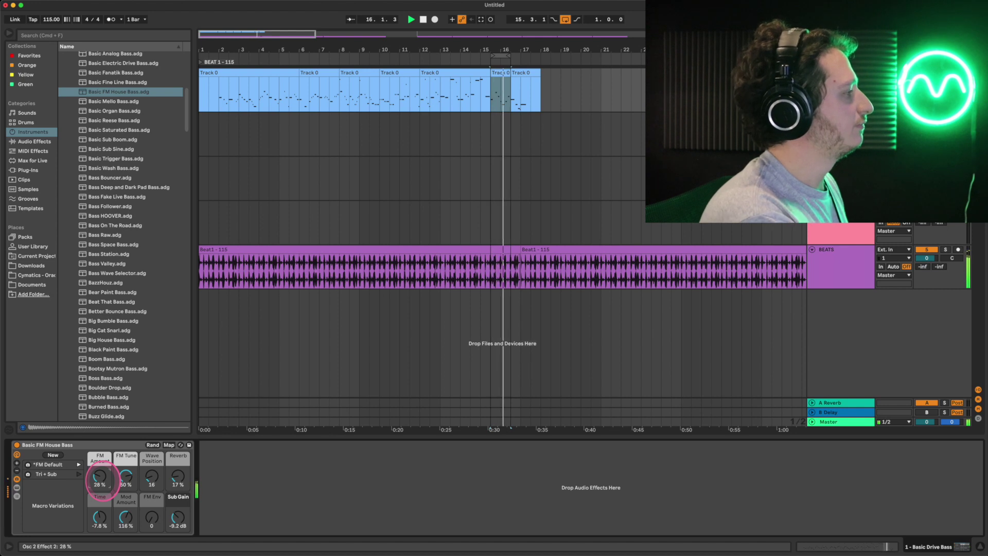
{"action": "left_click", "coordinate": [177, 478]}
{"action": "left_click_drag", "start_coordinate": [183, 475], "coordinate": [178, 481]}
Step: Audition the two-bar clip at bar 10 and a short section at bar 4 with the new bass sound
{"action": "left_click", "coordinate": [394, 73]}
{"action": "key", "text": "super+l"}
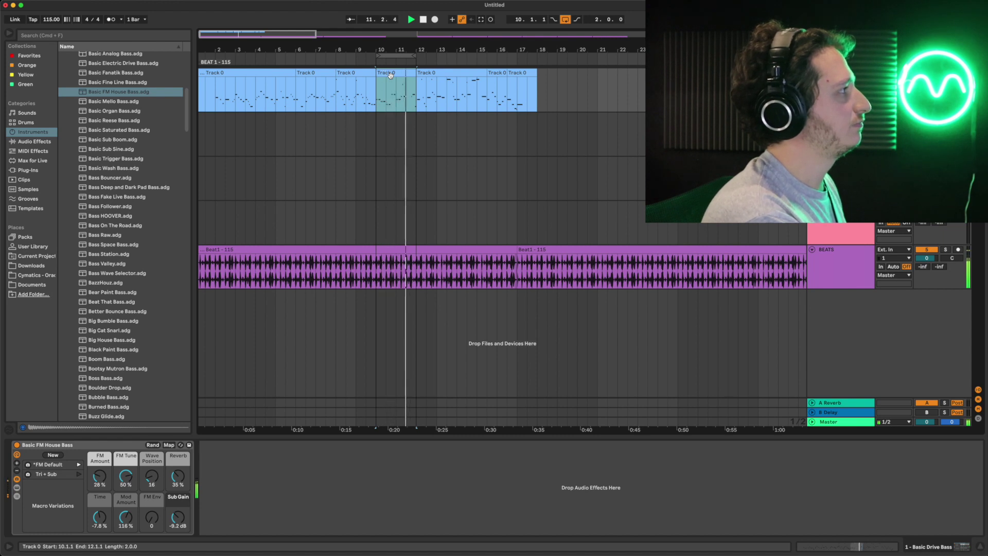
{"action": "left_click", "coordinate": [256, 96]}
{"action": "mouse_move", "coordinate": [256, 96]}
{"action": "left_mouse_down"}
{"action": "mouse_move", "coordinate": [278, 93]}
{"action": "mouse_move", "coordinate": [269, 94]}
{"action": "left_mouse_up"}
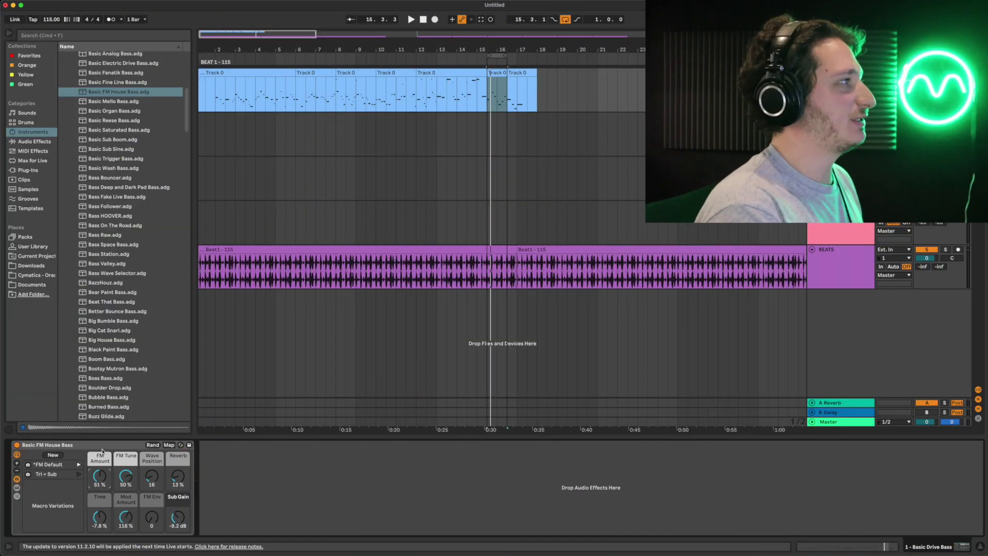
Step: Place the playback start at BEAT 2 on the second bass track and set the project tempo to 125 BPM
{"action": "left_click_drag", "start_coordinate": [374, 47], "coordinate": [245, 48]}
{"action": "left_click", "coordinate": [442, 131]}
{"action": "left_click_drag", "start_coordinate": [51, 21], "coordinate": [51, 13]}
{"action": "key", "text": "space"}
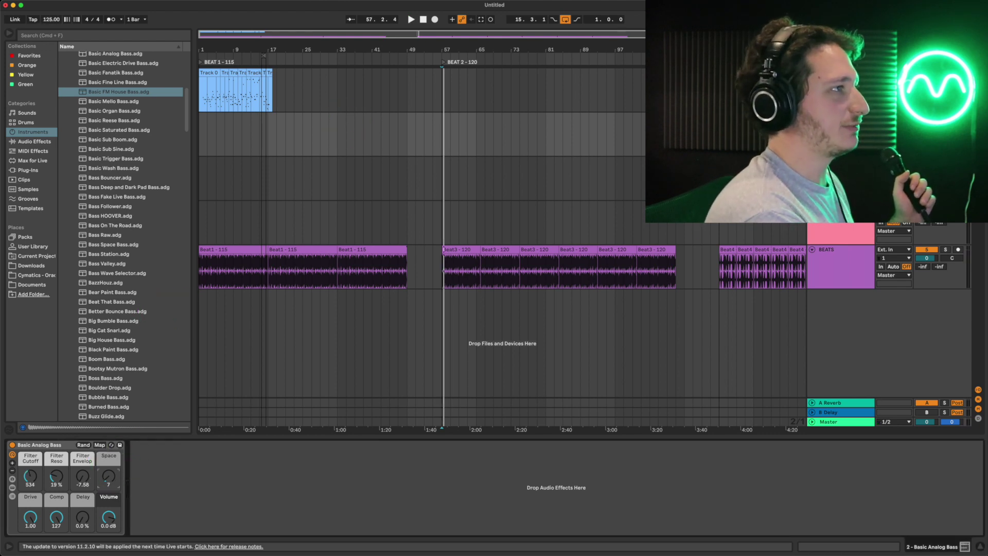
Step: Re-enable recording in Dubler Midi Capture and switch to the Dubler 2 app
{"action": "left_click", "coordinate": [840, 232]}
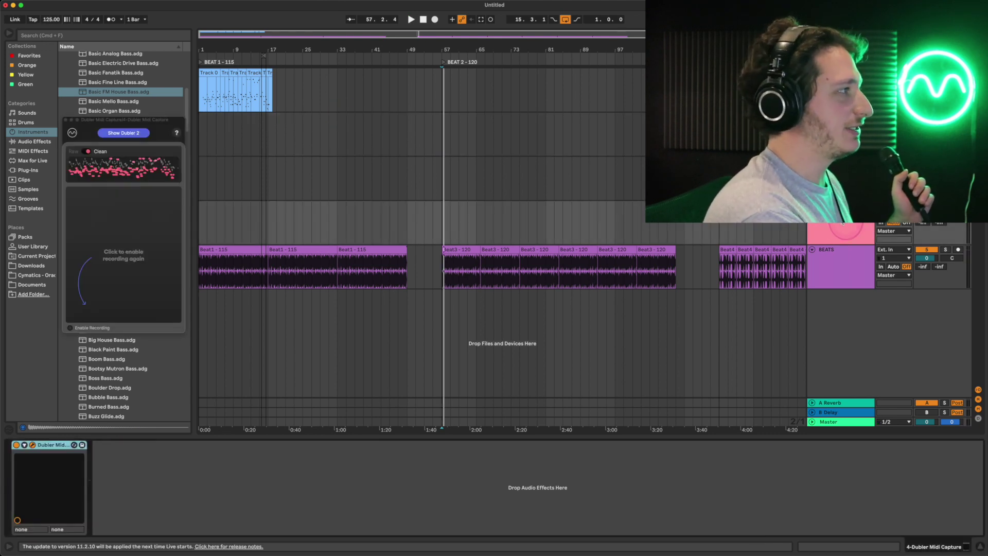
{"action": "left_click", "coordinate": [96, 328]}
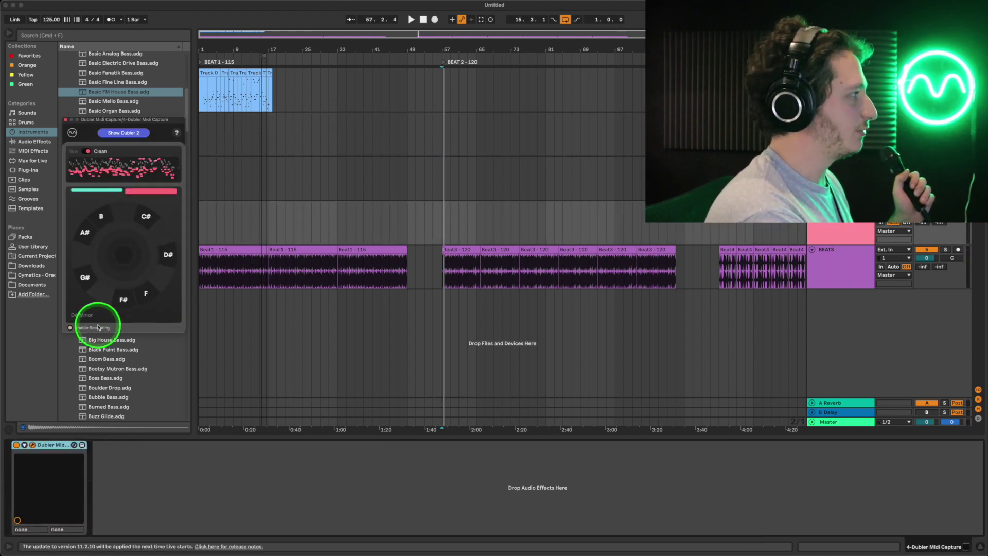
{"action": "mouse_move", "coordinate": [387, 554]}
{"action": "left_click", "coordinate": [766, 538]}
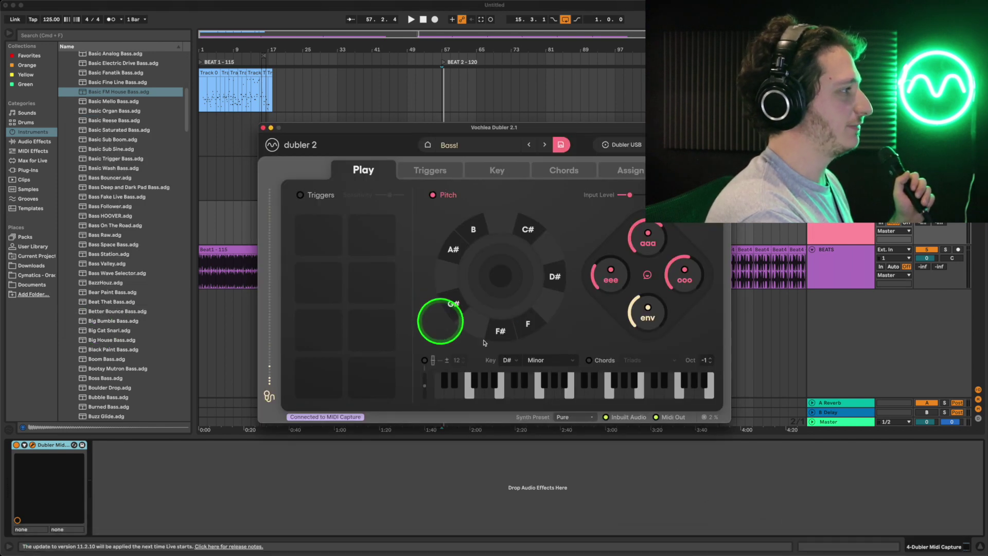
Step: Set the Dubler pitch key to F Minor and return to the Ableton Live arrangement
{"action": "left_click", "coordinate": [514, 361]}
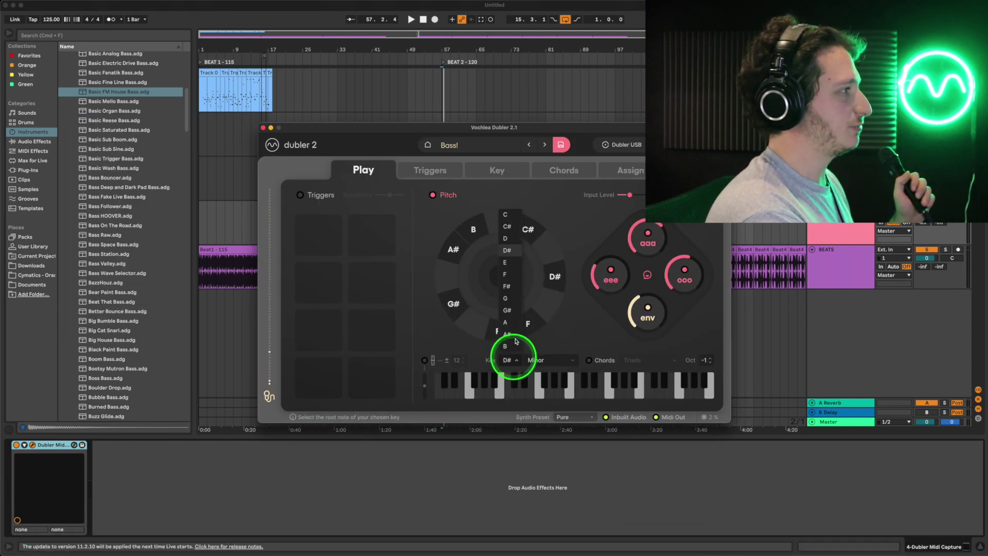
{"action": "left_click", "coordinate": [513, 278]}
{"action": "left_click", "coordinate": [271, 128]}
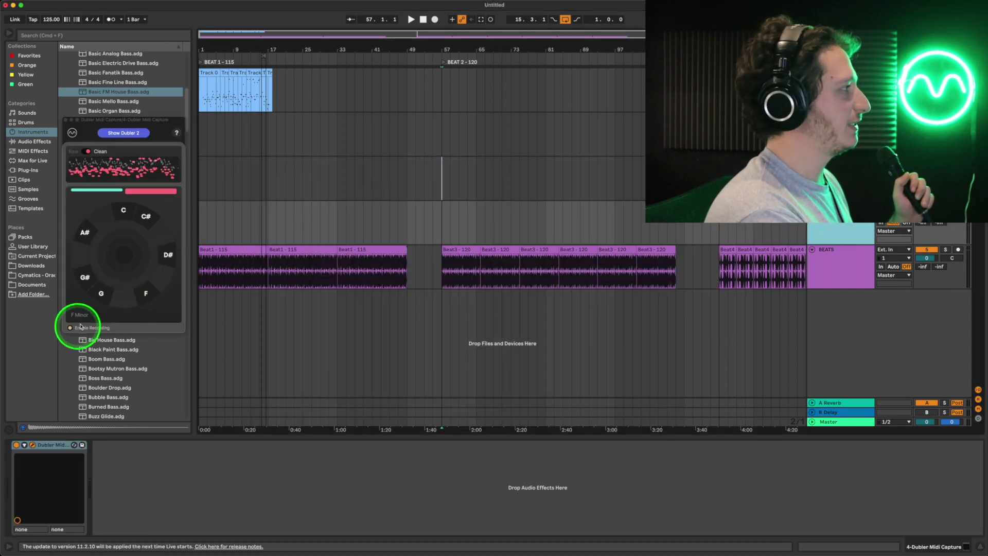
{"action": "left_click", "coordinate": [288, 258]}
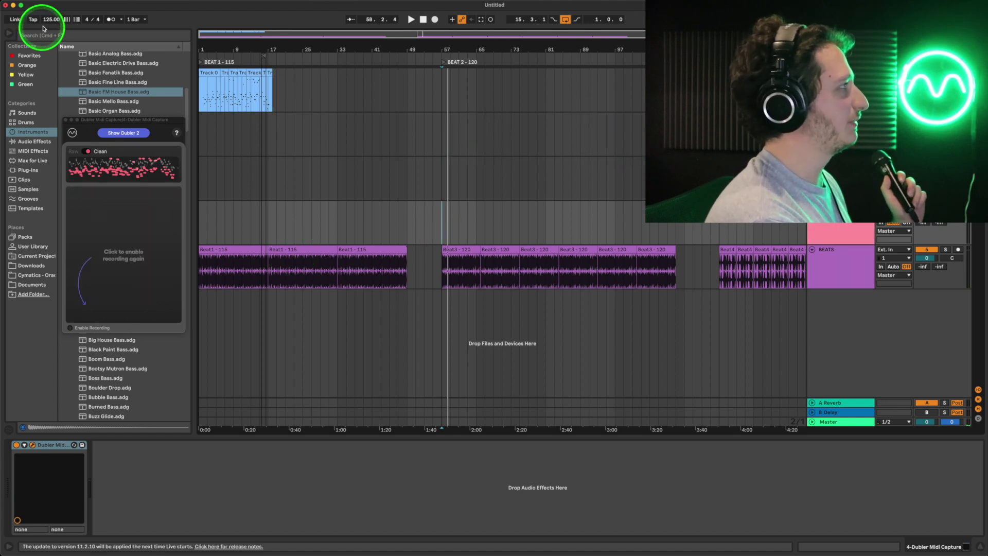
Step: Lower the project tempo to 98 BPM and record a sung bass line into Dubler Midi Capture from BEAT 2
{"action": "left_click", "coordinate": [49, 22]}
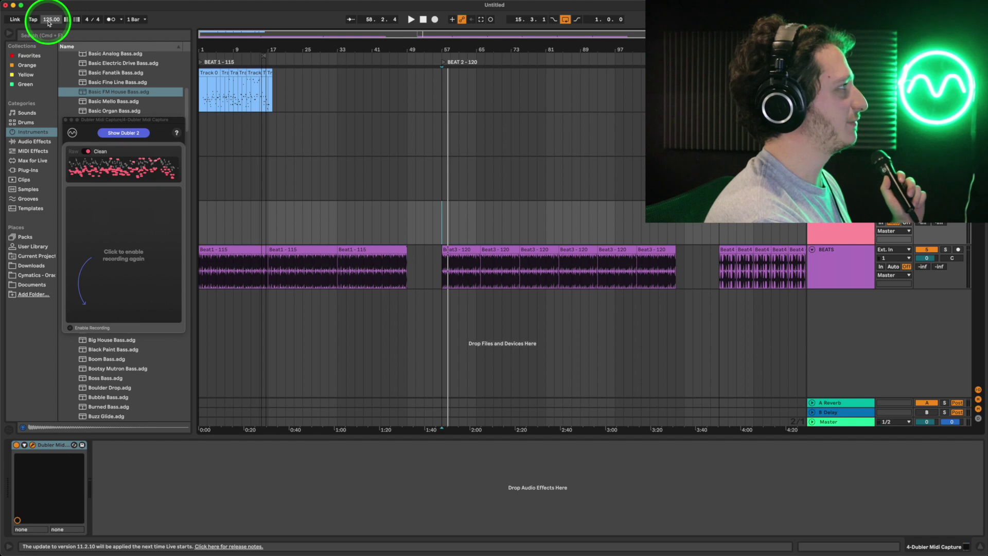
{"action": "mouse_move", "coordinate": [49, 23]}
{"action": "left_mouse_down"}
{"action": "mouse_move", "coordinate": [50, 33]}
{"action": "mouse_move", "coordinate": [51, 21]}
{"action": "left_mouse_up"}
{"action": "left_click", "coordinate": [441, 225]}
{"action": "key", "text": "space"}
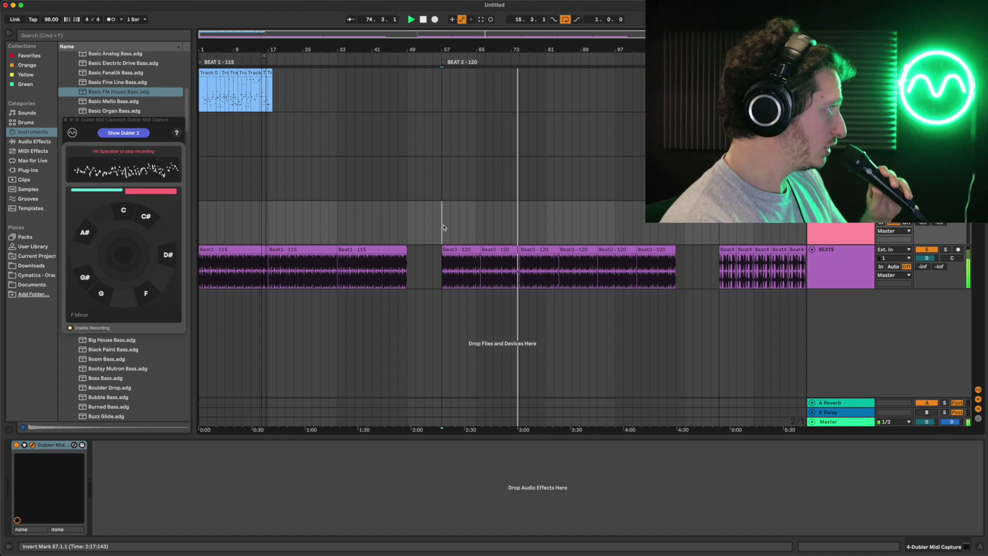
{"action": "key", "text": "space"}
Step: Place the captured MIDI take on the second bass track at BEAT 2 and set the project tempo to 125 BPM
{"action": "left_click_drag", "start_coordinate": [118, 168], "coordinate": [454, 210]}
{"action": "left_click_drag", "start_coordinate": [52, 19], "coordinate": [51, 18]}
{"action": "left_click_drag", "start_coordinate": [463, 208], "coordinate": [467, 150]}
Step: Audition the take from bar 63, looping 69.3.1 to 71.3.1 and splitting those two bars into their own clip
{"action": "left_click", "coordinate": [466, 150]}
{"action": "key", "text": "space"}
{"action": "left_click_drag", "start_coordinate": [471, 53], "coordinate": [471, 58]}
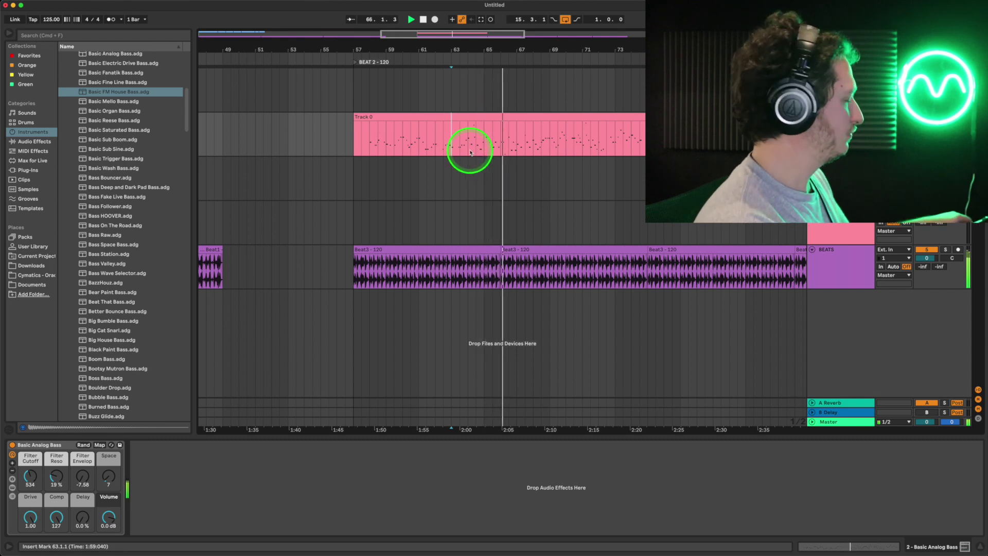
{"action": "left_click_drag", "start_coordinate": [559, 140], "coordinate": [591, 142]}
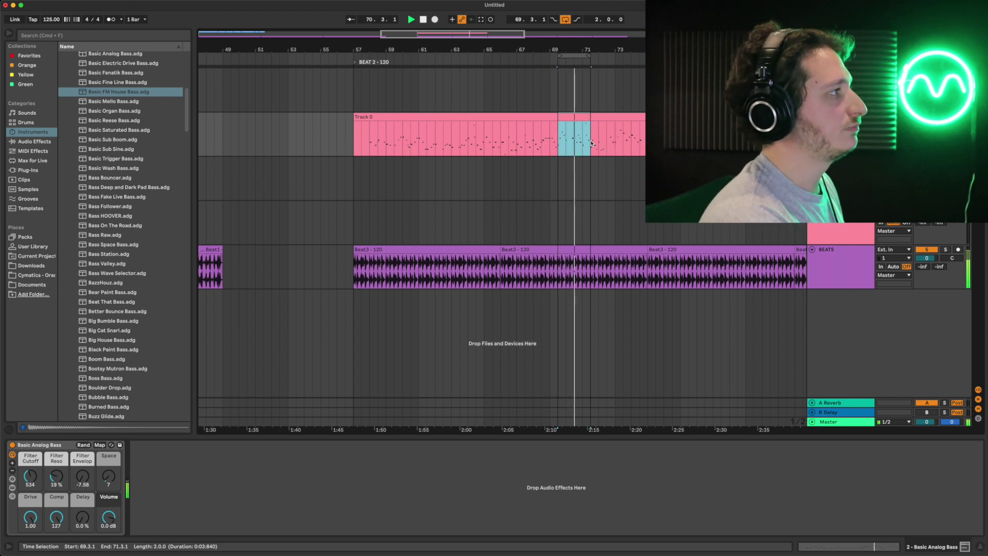
{"action": "double_click", "coordinate": [573, 117]}
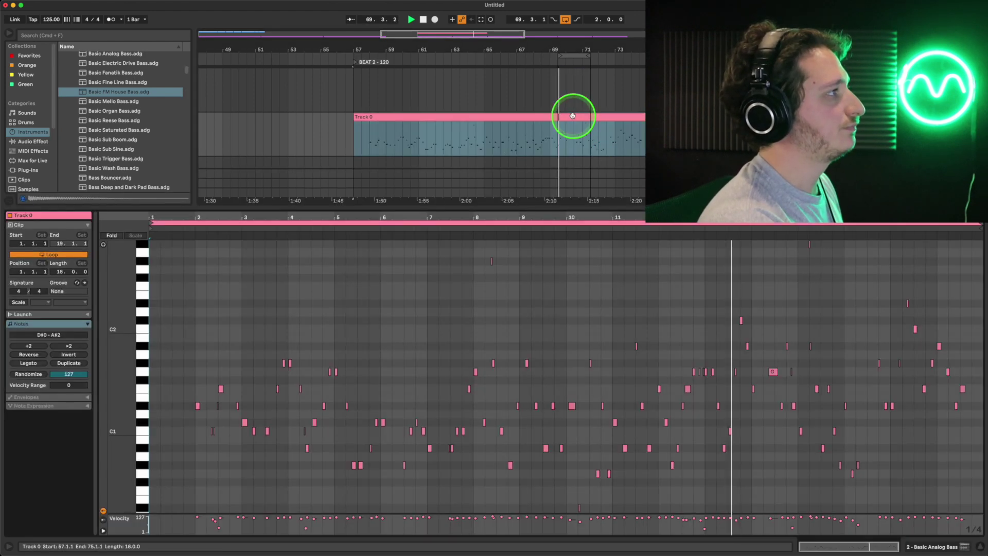
{"action": "key", "text": "space"}
{"action": "left_click_drag", "start_coordinate": [558, 136], "coordinate": [590, 133]}
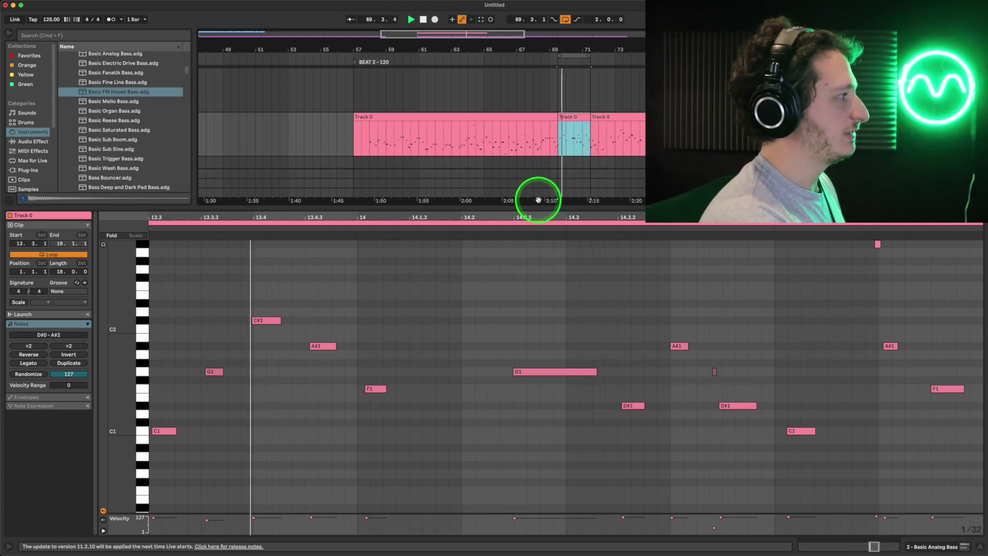
Step: Delete the very short stray G1 note after 14.4 and move the C1 note earlier onto the start of bar 15
{"action": "scroll", "coordinate": [612, 344], "scroll_direction": "right", "scroll_amount": 1}
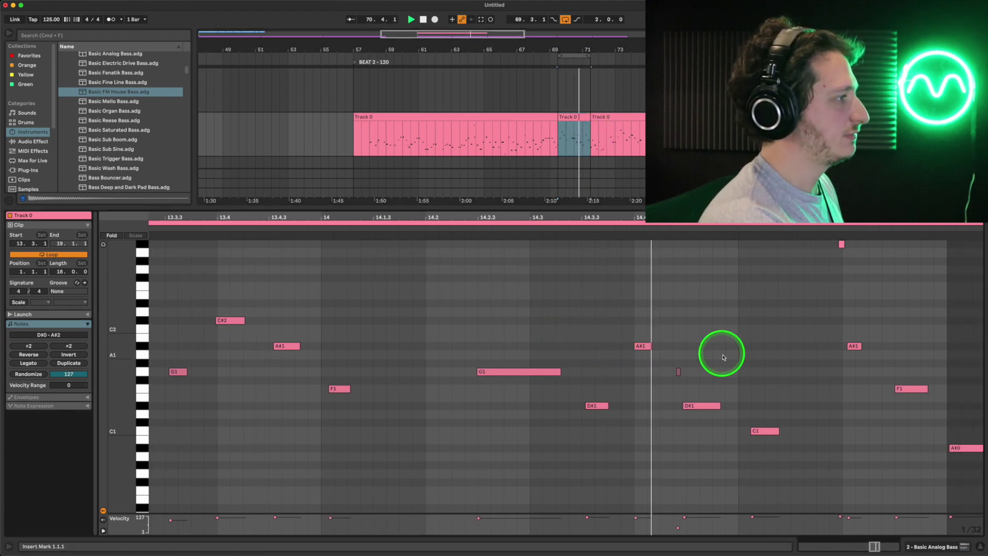
{"action": "left_click", "coordinate": [678, 371]}
{"action": "key", "text": "space"}
{"action": "key", "text": "Delete"}
{"action": "left_click", "coordinate": [537, 230]}
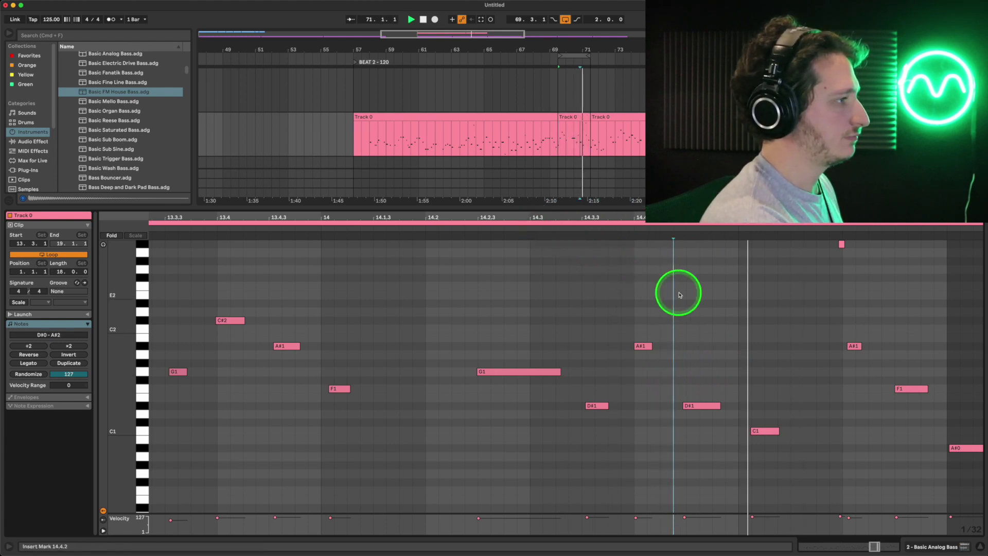
{"action": "key", "text": "space"}
{"action": "left_click_drag", "start_coordinate": [765, 431], "coordinate": [756, 436]}
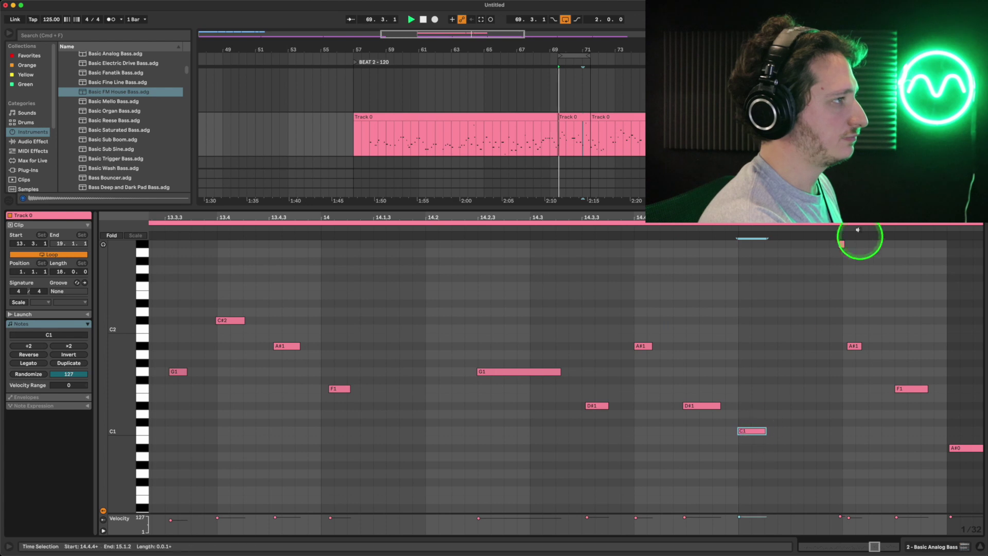
{"action": "key", "text": "space"}
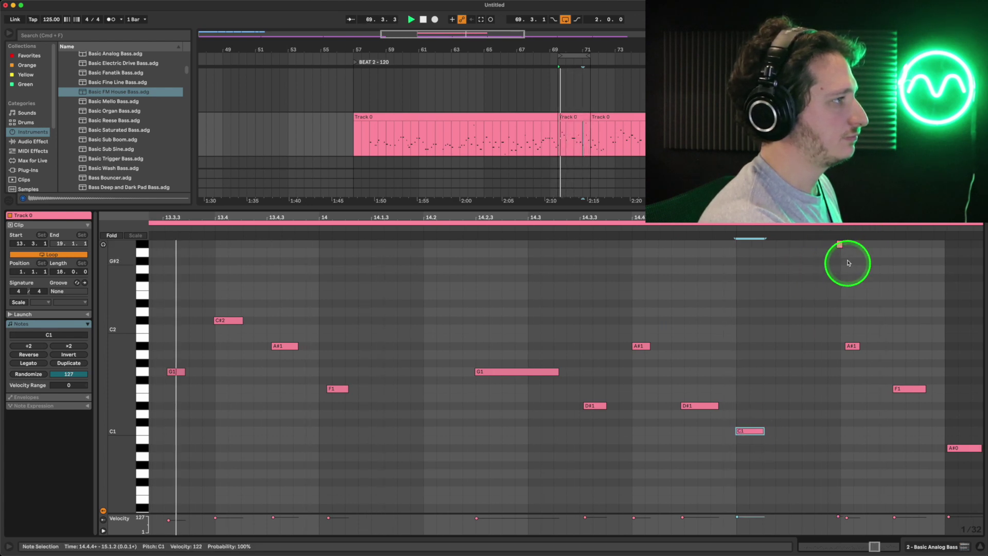
Step: Delete the stray high A#2 note before beat 15.2 and raise the neighbouring A#1 note to C#2
{"action": "left_click", "coordinate": [840, 255]}
{"action": "left_click", "coordinate": [836, 242]}
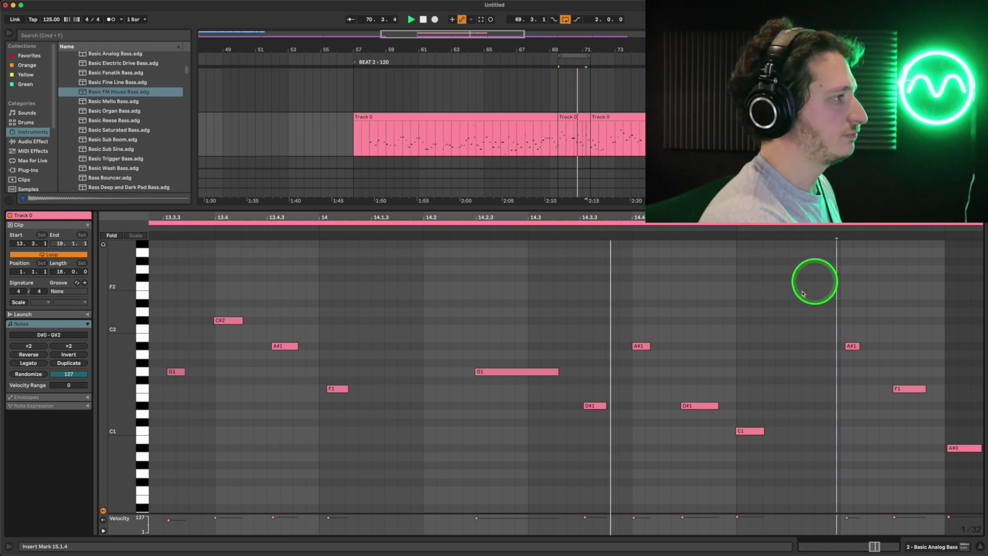
{"action": "scroll", "coordinate": [792, 300], "scroll_direction": "up", "scroll_amount": 1}
Step: Set the Basic Analog Bass Filter Cutoff to 244 and Space to 28 while the loop plays
{"action": "key", "text": "shift+Tab"}
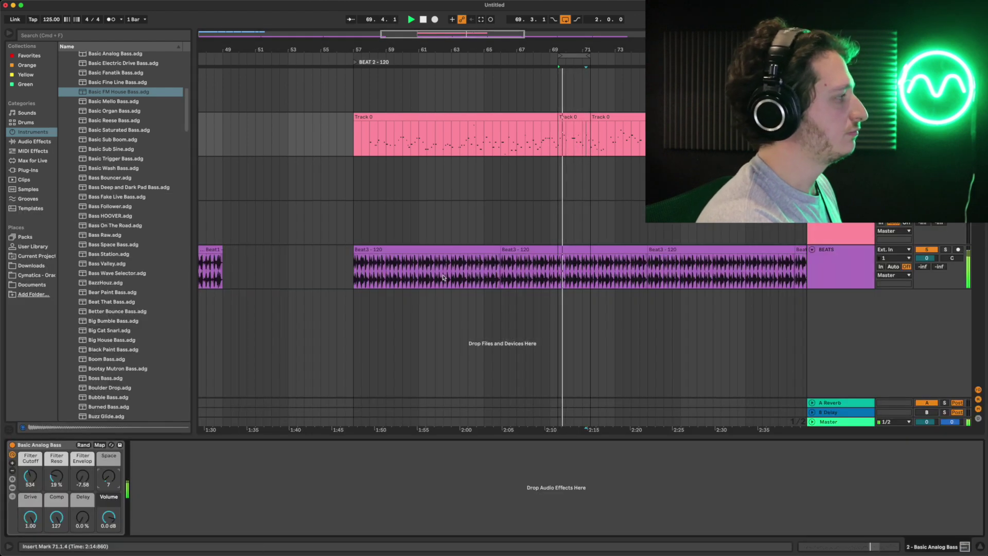
{"action": "left_click_drag", "start_coordinate": [31, 476], "coordinate": [32, 476]}
{"action": "left_click_drag", "start_coordinate": [110, 481], "coordinate": [108, 479]}
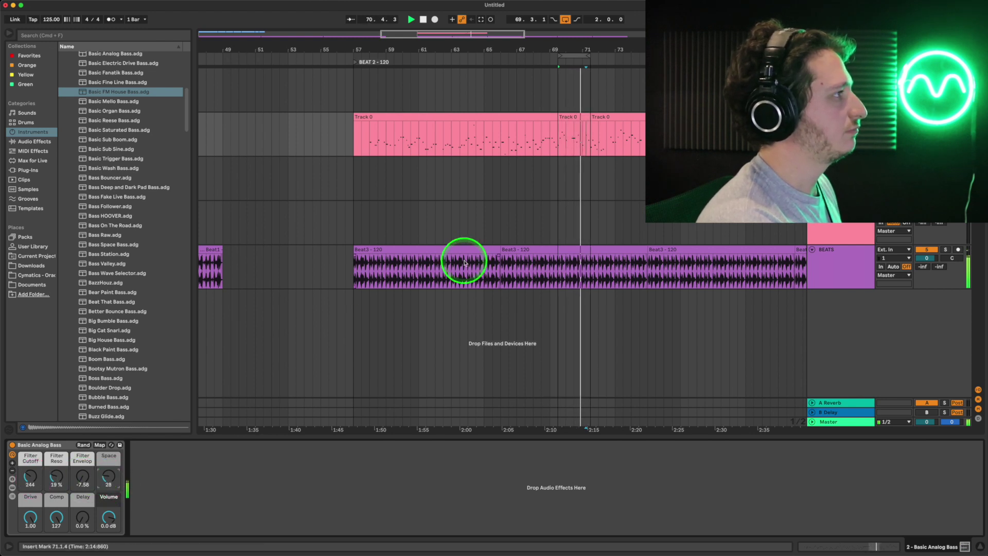
{"action": "key", "text": "space"}
Step: Audition the take from bar 61, loop bars 64.1.1 to 66.1.1 and delete the short high G#2 note in that phrase
{"action": "key", "text": "shift+Tab"}
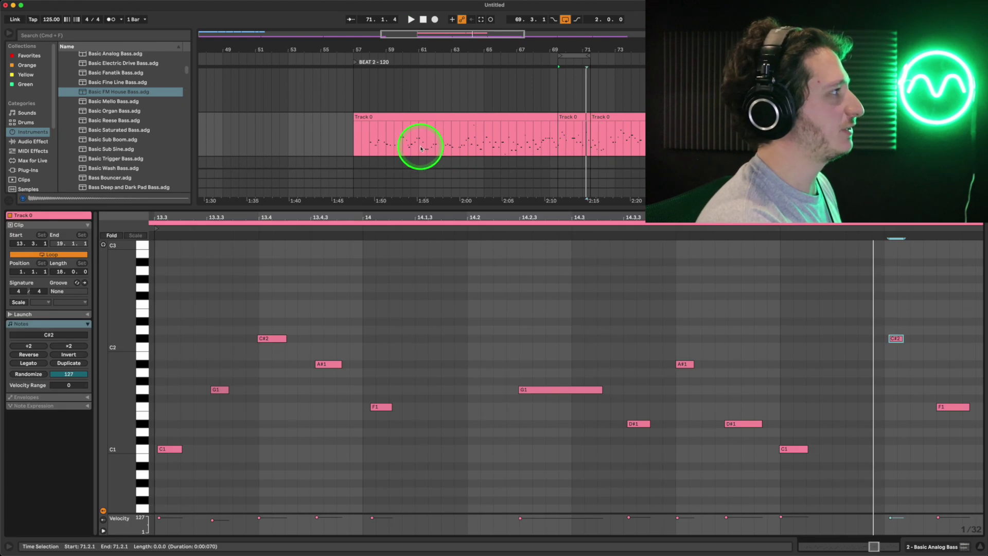
{"action": "left_click", "coordinate": [417, 145]}
{"action": "key", "text": "space"}
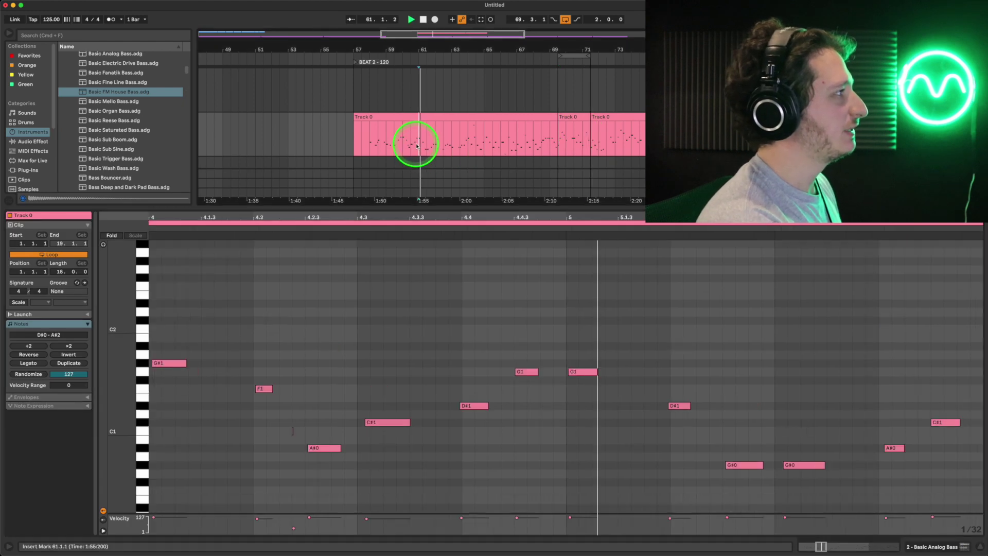
{"action": "left_click", "coordinate": [469, 149]}
{"action": "left_click_drag", "start_coordinate": [474, 149], "coordinate": [484, 147]}
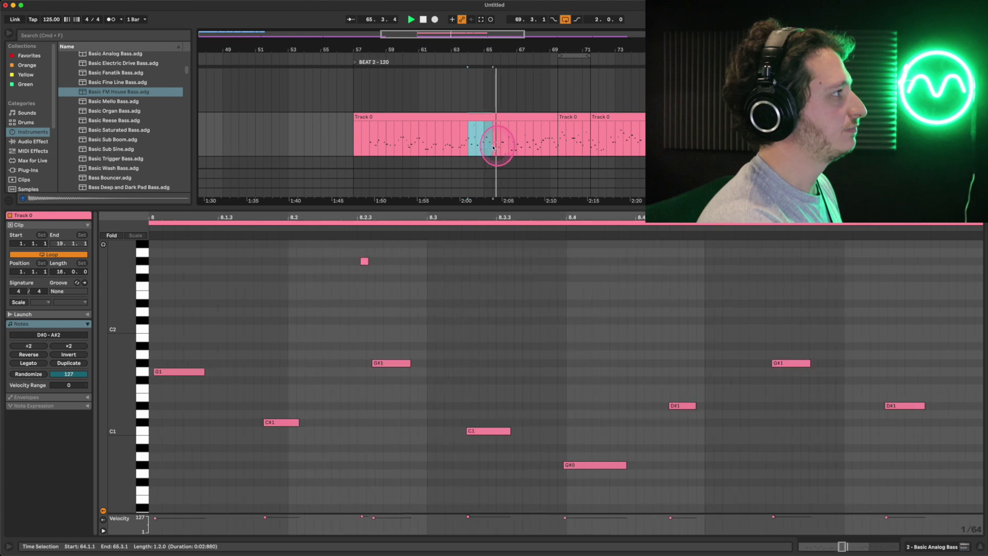
{"action": "left_click_drag", "start_coordinate": [495, 148], "coordinate": [499, 148]}
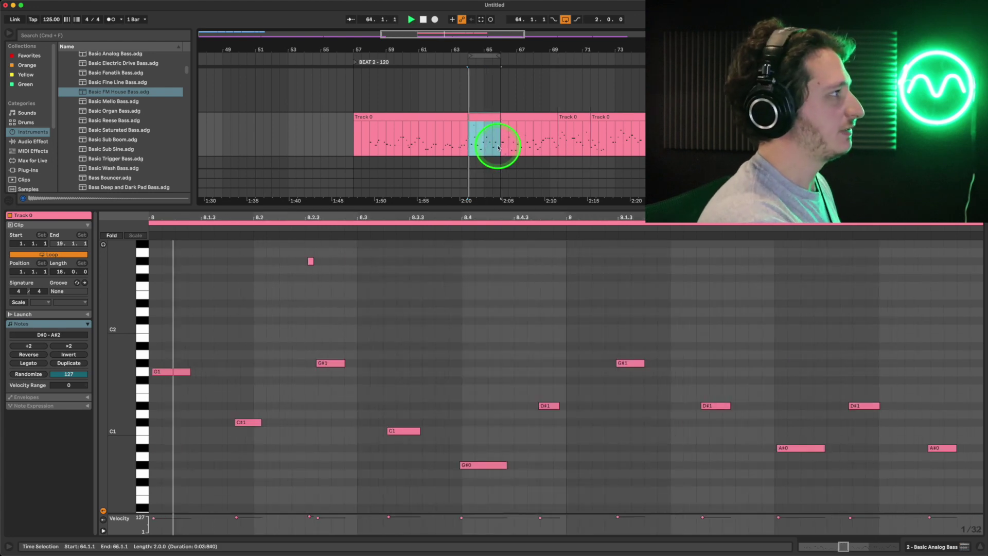
{"action": "double_click", "coordinate": [310, 262]}
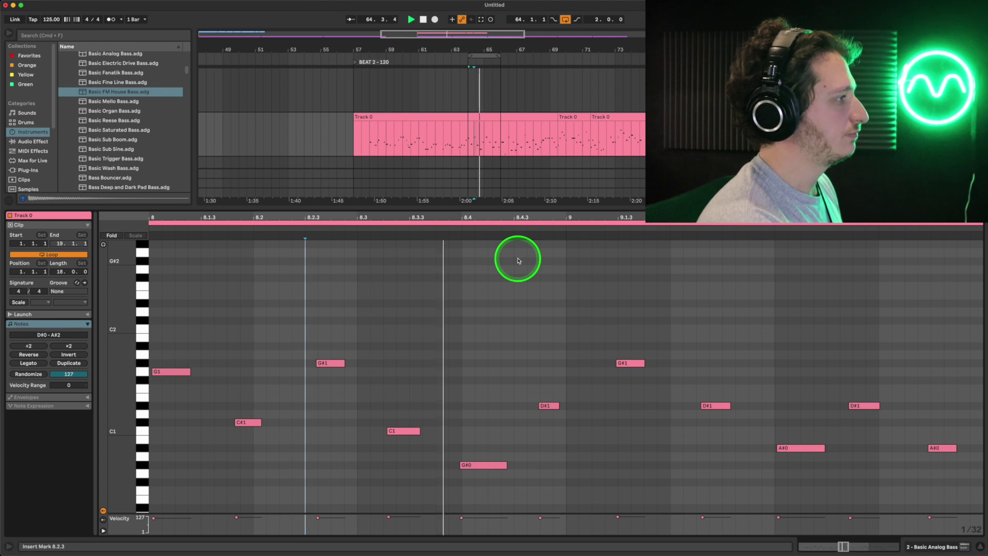
Step: Replace the second track's instrument with Basic Organ Bass, setting Filter Cutoff to 82.7 Hz and Space to 38
{"action": "key", "text": "shift+Tab"}
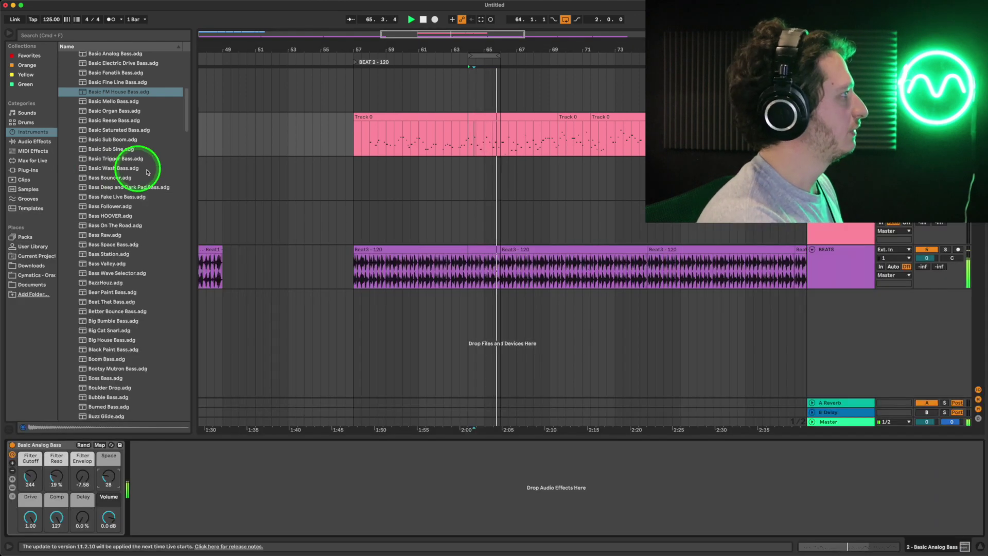
{"action": "key", "text": "space"}
{"action": "scroll", "coordinate": [126, 214], "scroll_direction": "up", "scroll_amount": 1}
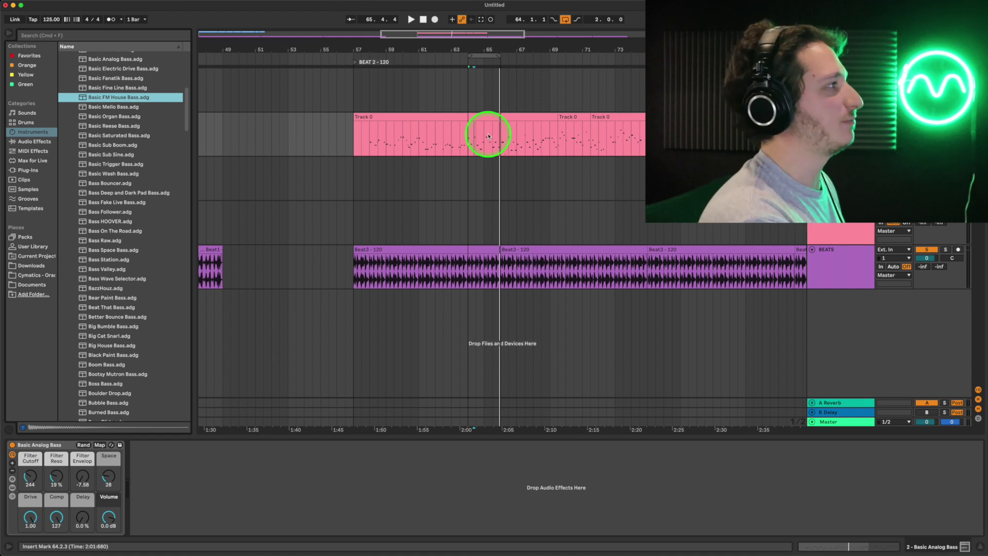
{"action": "scroll", "coordinate": [119, 139], "scroll_direction": "up", "scroll_amount": 5}
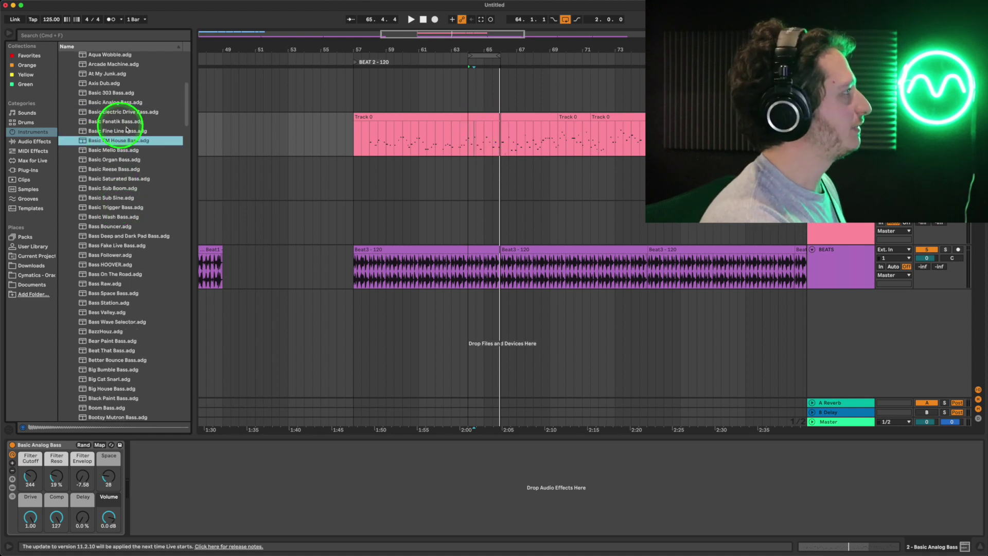
{"action": "double_click", "coordinate": [129, 160]}
{"action": "key", "text": "space"}
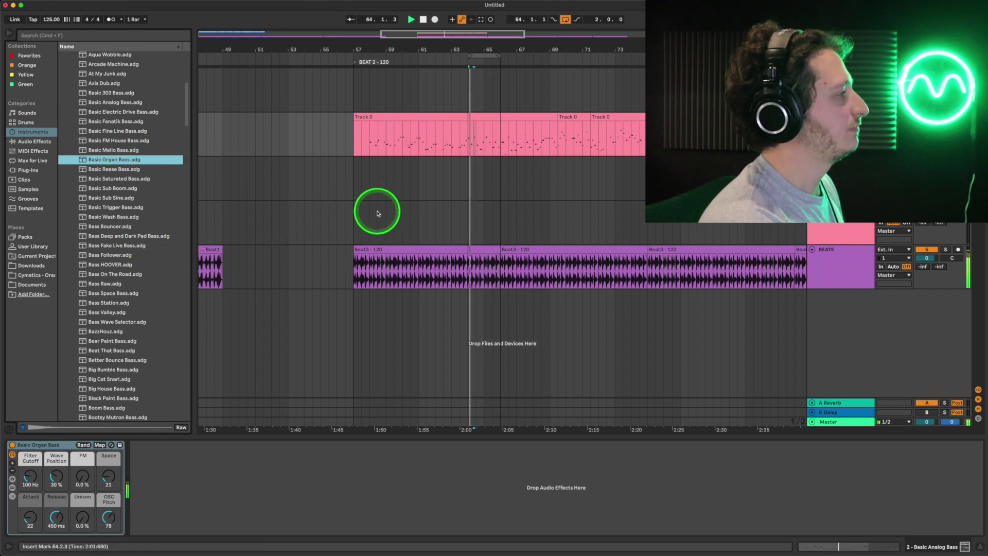
{"action": "left_click_drag", "start_coordinate": [33, 472], "coordinate": [34, 478]}
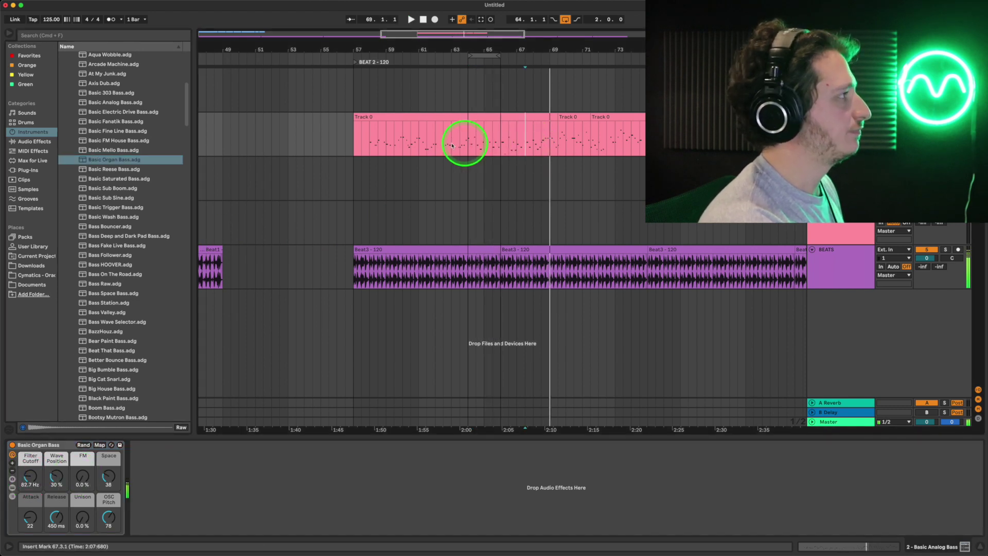
Step: Loop and play the two bars from 61.3.1 to 63.3.1, splitting them into their own clip with its notes open
{"action": "left_click", "coordinate": [426, 146]}
{"action": "key", "text": "space"}
{"action": "left_click_drag", "start_coordinate": [426, 148], "coordinate": [460, 148]}
{"action": "key", "text": "space"}
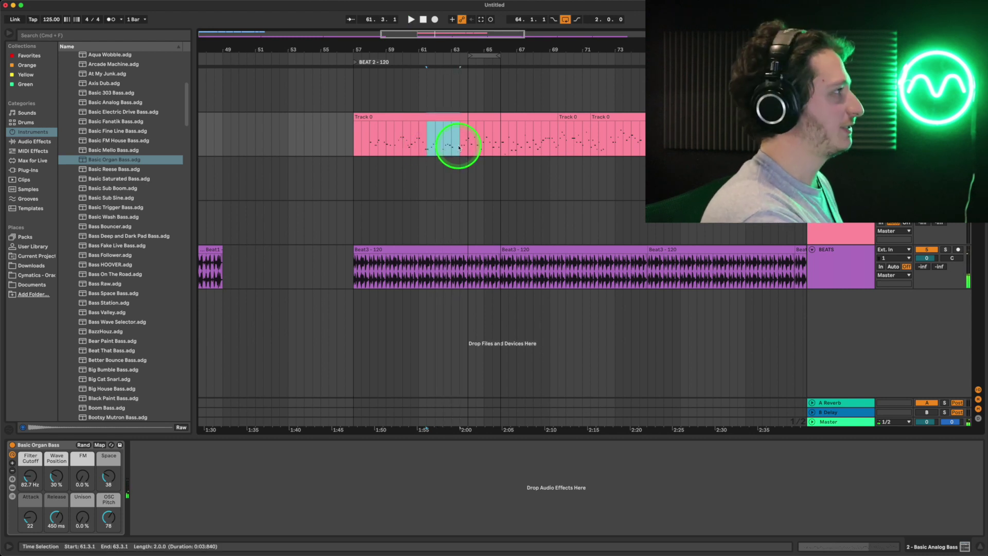
{"action": "key", "text": "super+l"}
{"action": "key", "text": "space"}
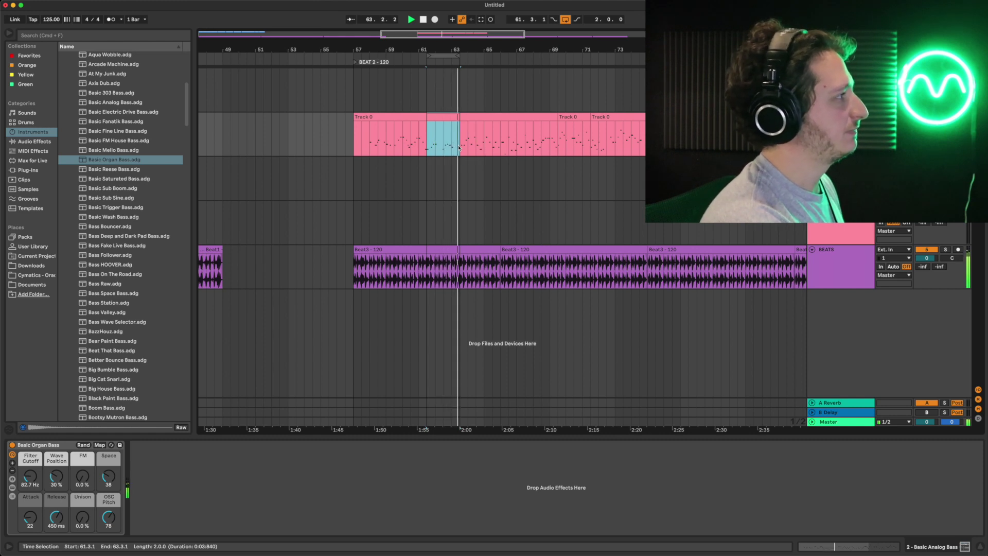
{"action": "left_click", "coordinate": [454, 121]}
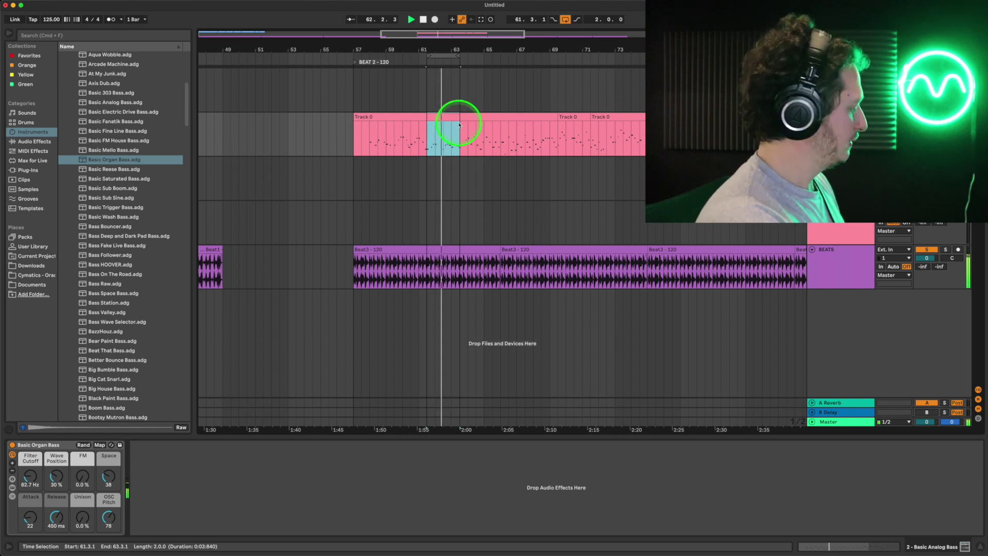
{"action": "double_click", "coordinate": [453, 121]}
{"action": "left_click", "coordinate": [932, 426]}
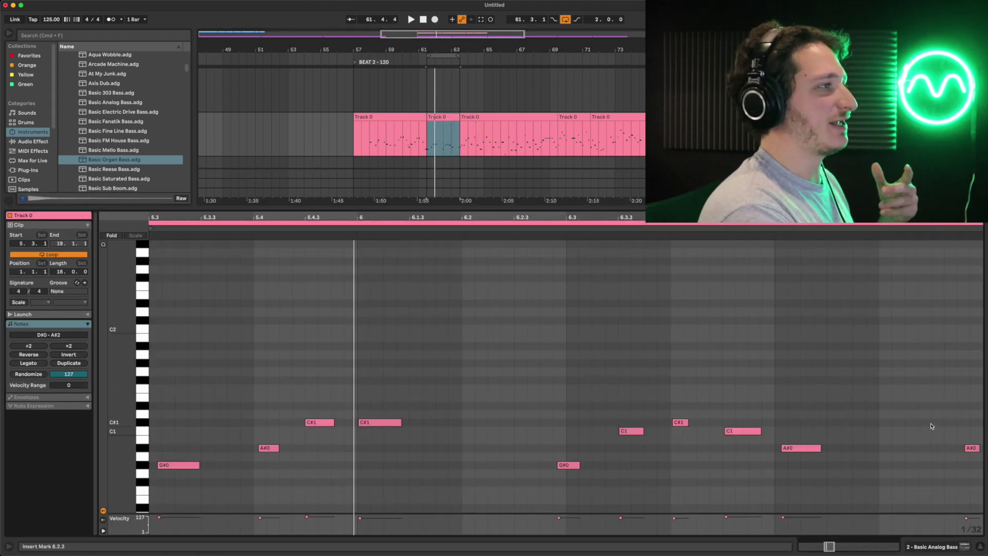
{"action": "left_click", "coordinate": [853, 431]}
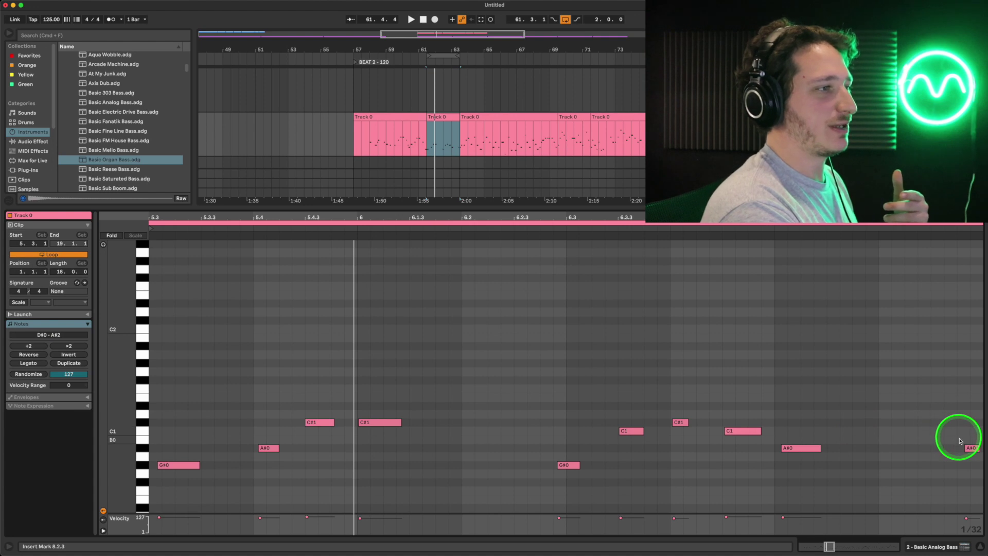
{"action": "left_click", "coordinate": [969, 450]}
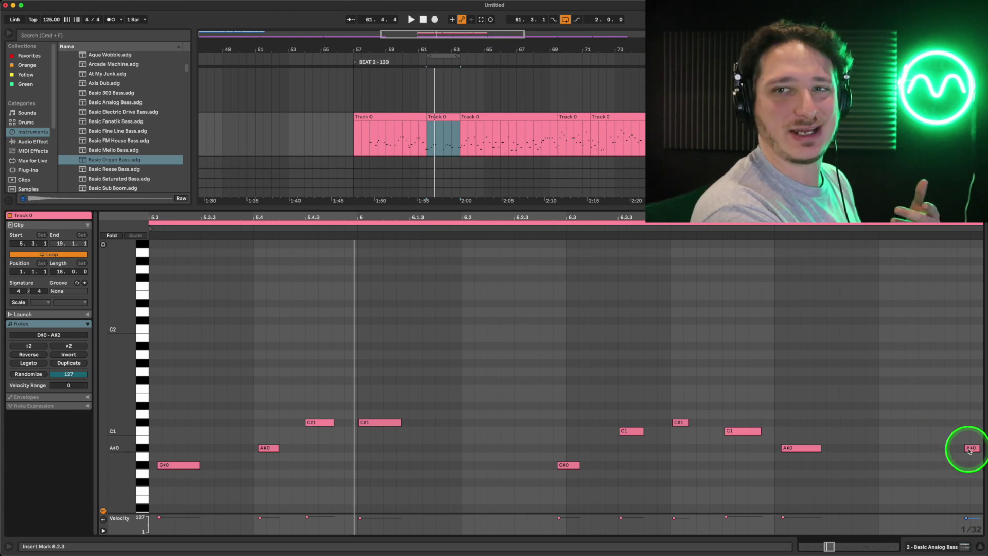
{"action": "left_click", "coordinate": [239, 473]}
{"action": "left_click", "coordinate": [183, 467]}
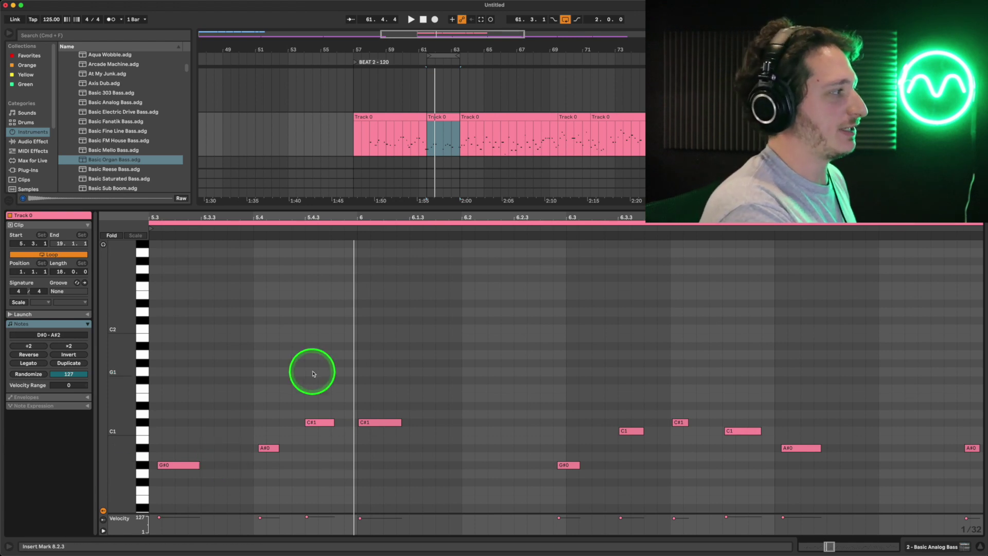
{"action": "left_click", "coordinate": [729, 436]}
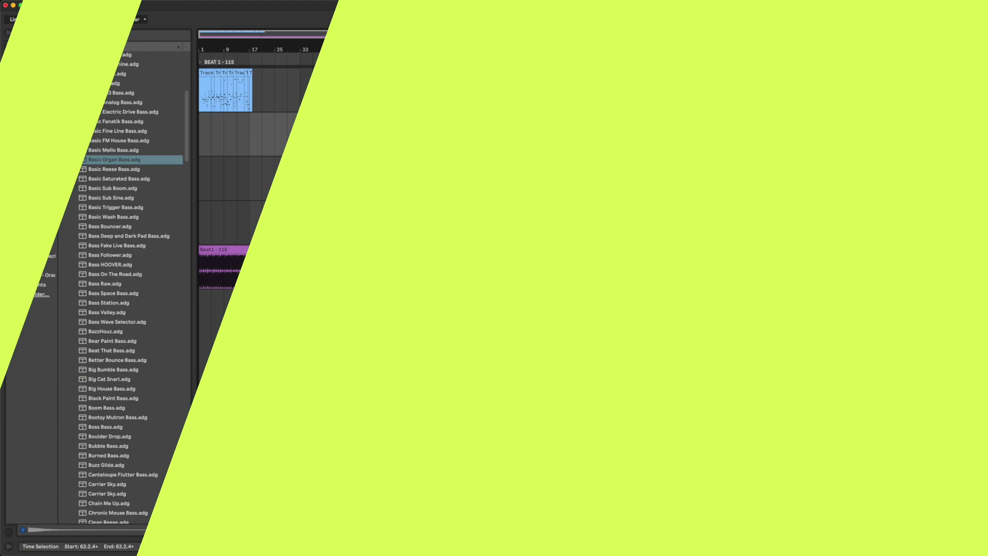
Step: Set the project tempo to 140 BPM and audition BEAT 3 from bar 121, selecting the third track with Deep Chill Bass
{"action": "left_click", "coordinate": [442, 262]}
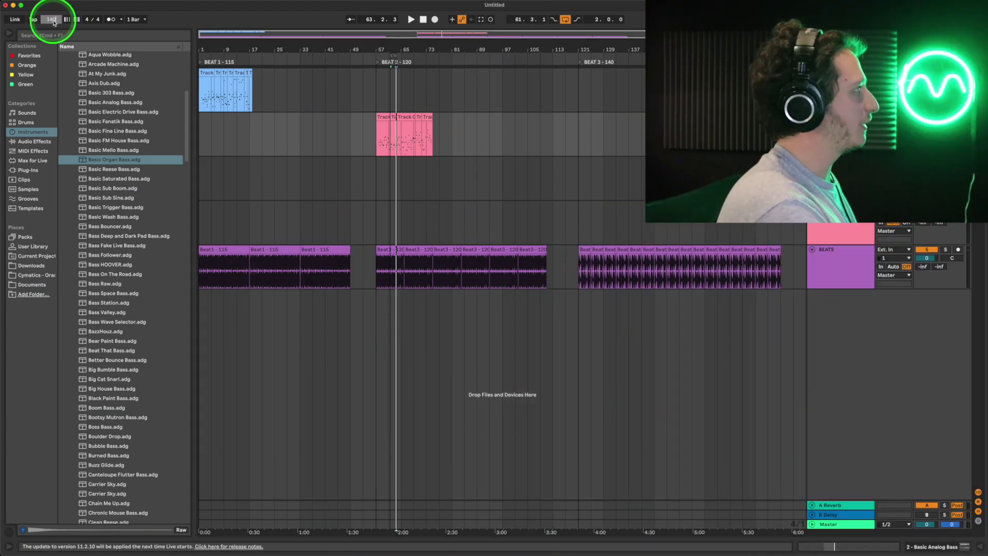
{"action": "key", "text": "Return"}
{"action": "left_click", "coordinate": [580, 122]}
{"action": "key", "text": "space"}
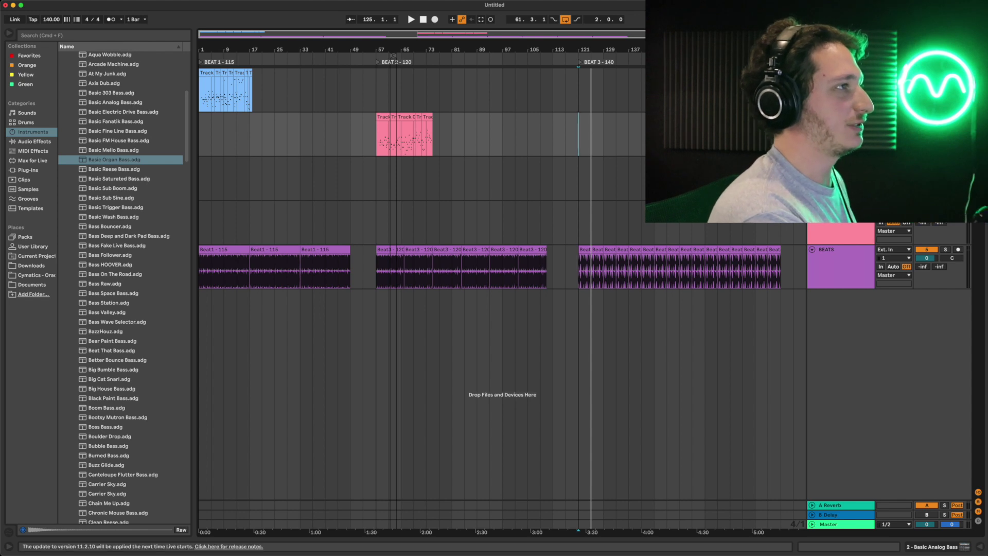
{"action": "left_click", "coordinate": [840, 162]}
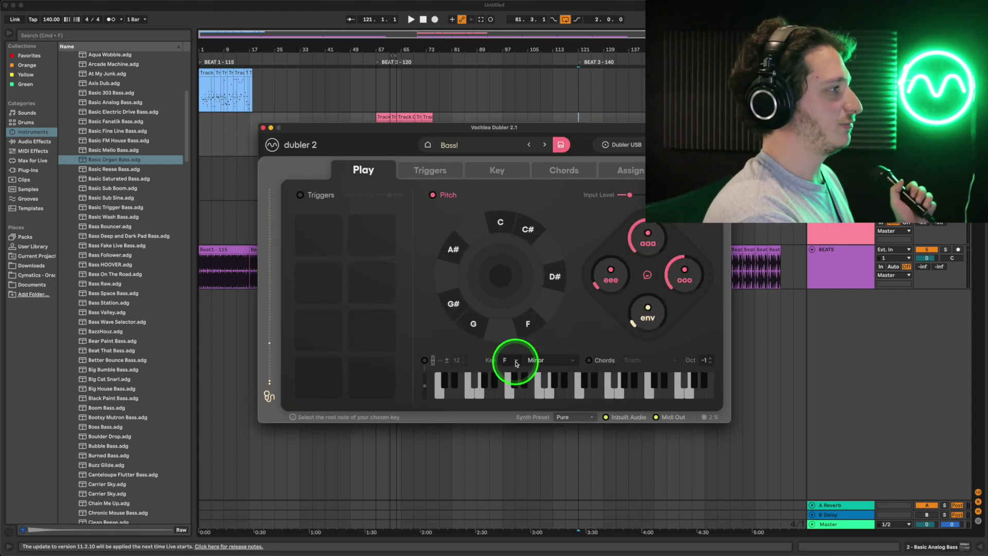
Step: In Dubler 2, set the key to G# minor, and lower the Ableton Live project tempo to 120 BPM for BEAT 3
{"action": "left_click", "coordinate": [513, 361]}
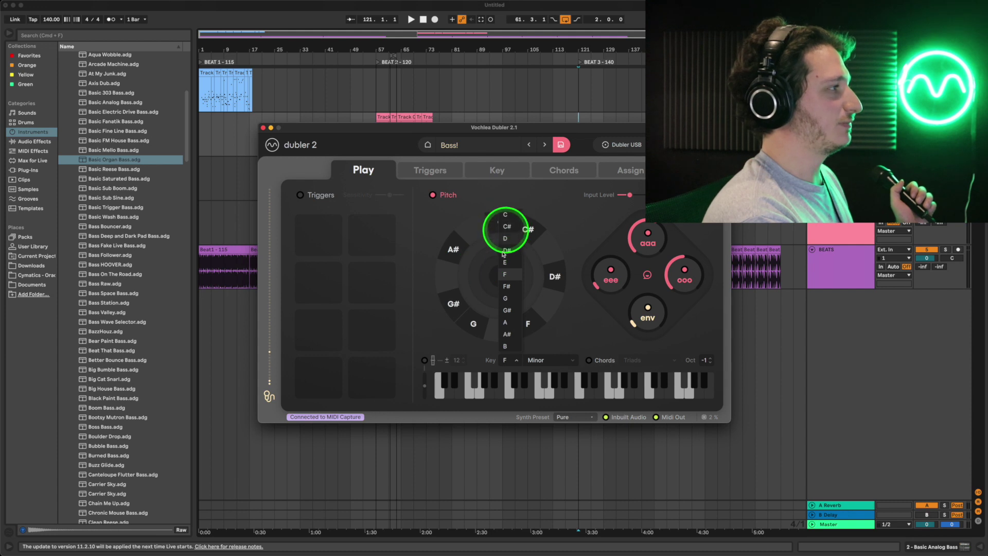
{"action": "left_click", "coordinate": [508, 310]}
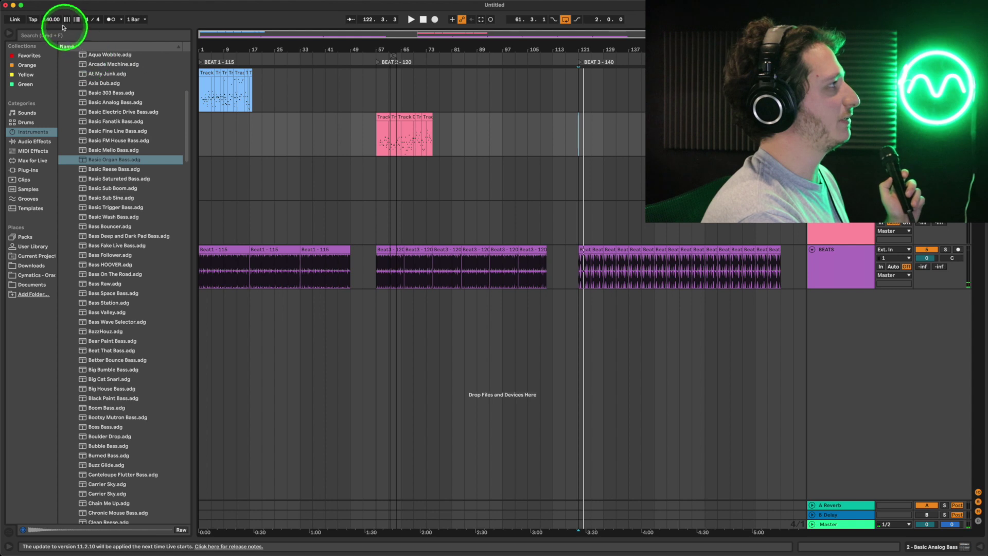
{"action": "left_click_drag", "start_coordinate": [53, 20], "coordinate": [59, 21]}
{"action": "key", "text": "space"}
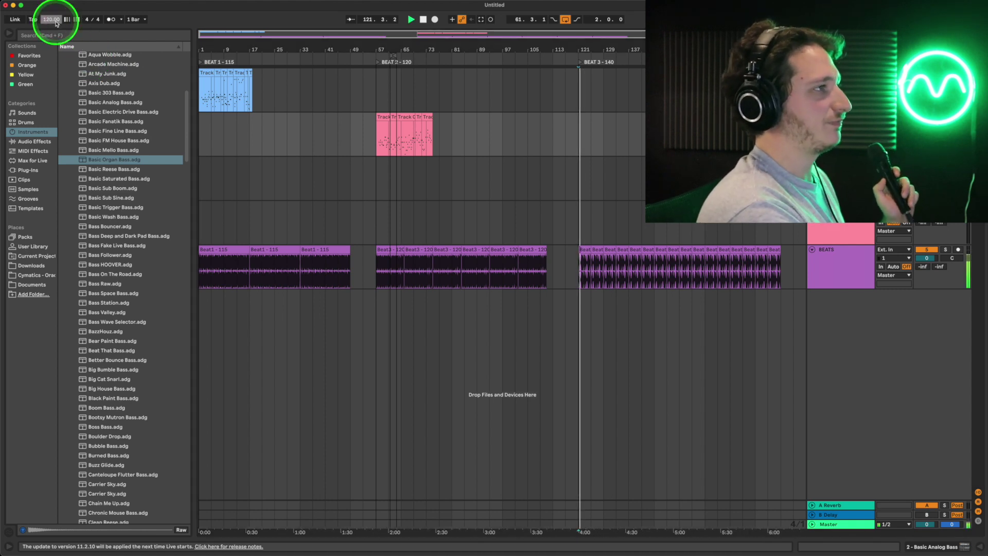
{"action": "left_click", "coordinate": [502, 105]}
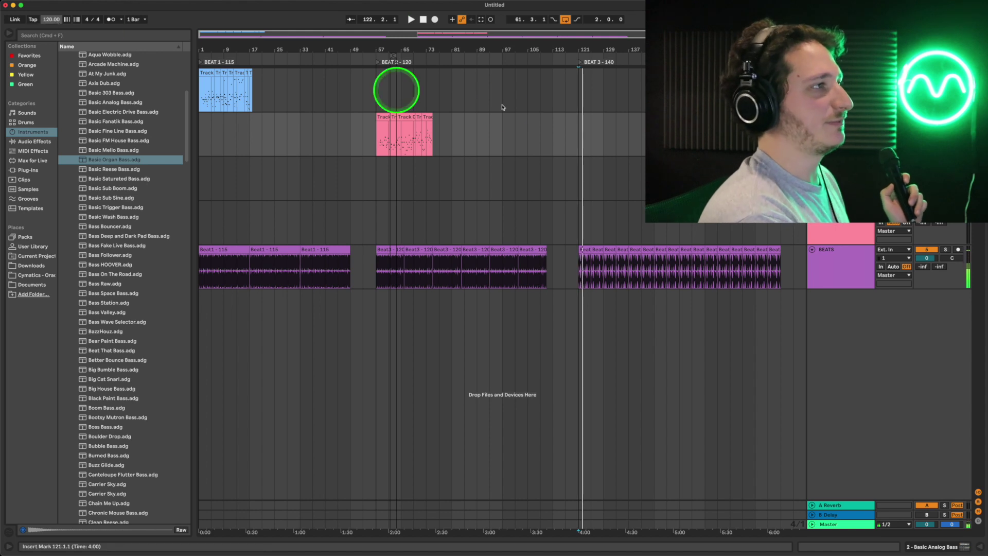
Step: Capture a sung bass line over BEAT 3 from bar 121 with Dubler Midi Capture and place the Clean take on the Deep Chill Bass track
{"action": "left_click", "coordinate": [501, 223]}
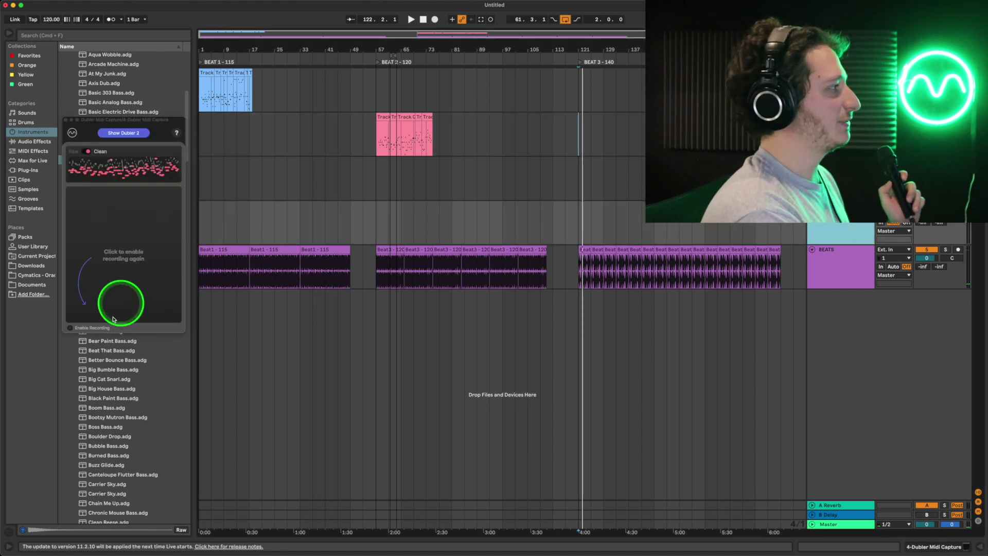
{"action": "key", "text": "space"}
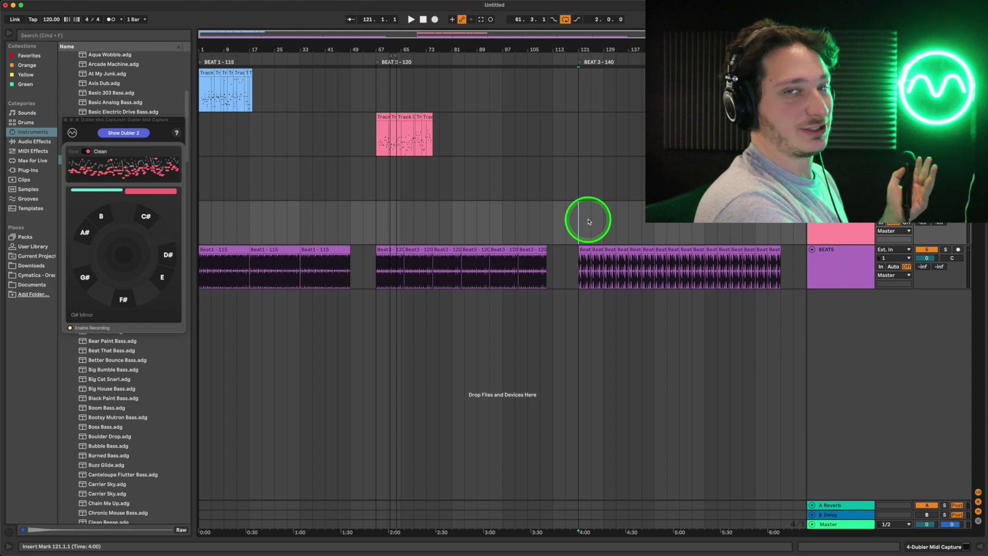
{"action": "key", "text": "space"}
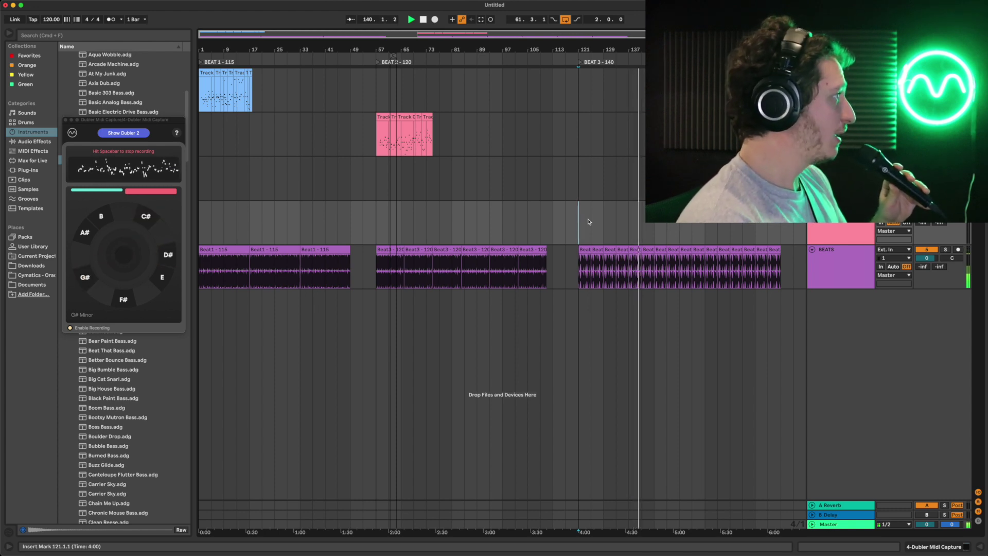
{"action": "key", "text": "space"}
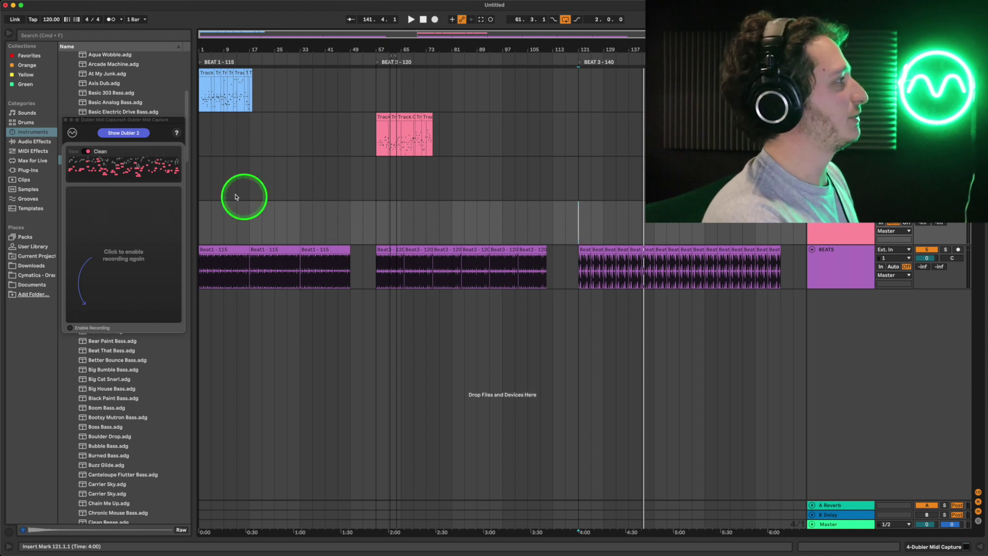
{"action": "left_click", "coordinate": [91, 173]}
{"action": "left_click_drag", "start_coordinate": [91, 173], "coordinate": [597, 183]}
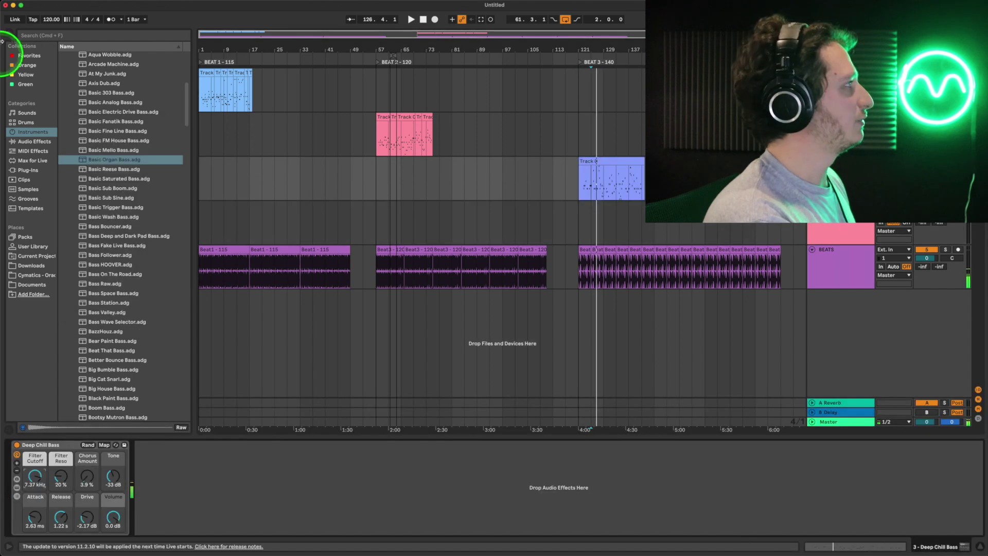
Step: Restore the project tempo to 140 BPM and play the captured bass line from bar 125
{"action": "left_click", "coordinate": [48, 24]}
{"action": "type", "text": "140"}
{"action": "key", "text": "Return"}
{"action": "key", "text": "space"}
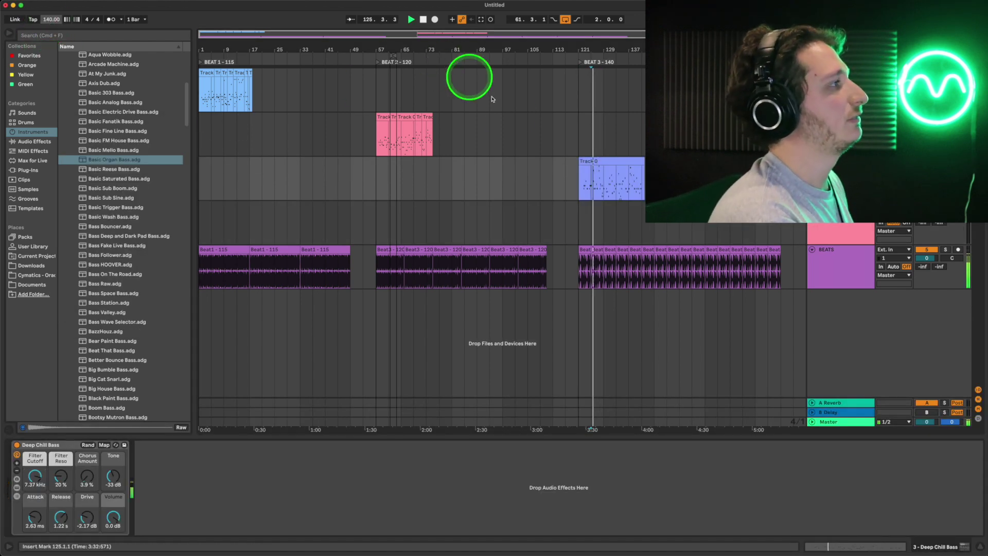
Step: Open the captured take's notes and split 127.3.1 to 129.1.1 into its own clip named FILL 1
{"action": "double_click", "coordinate": [605, 166]}
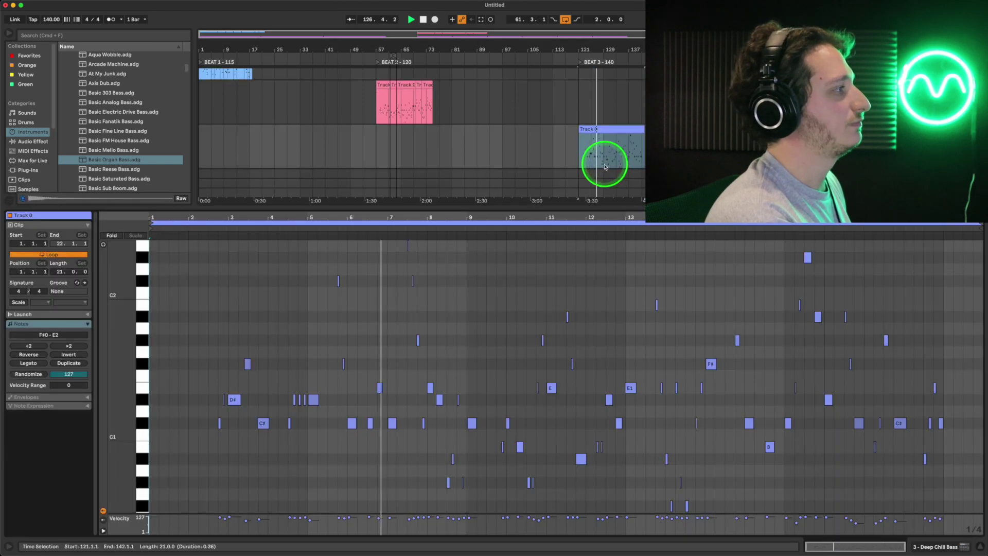
{"action": "left_click", "coordinate": [377, 294]}
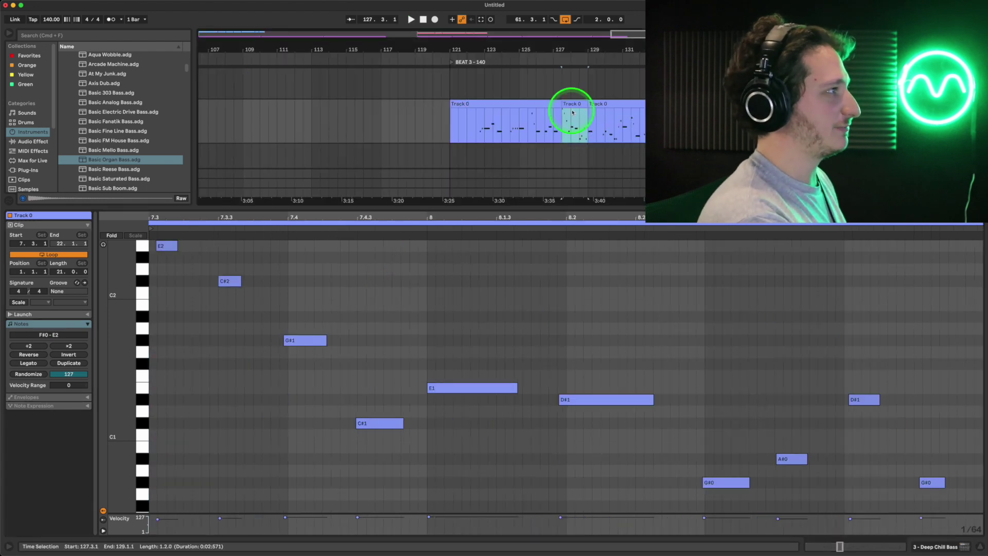
{"action": "left_click", "coordinate": [572, 107]}
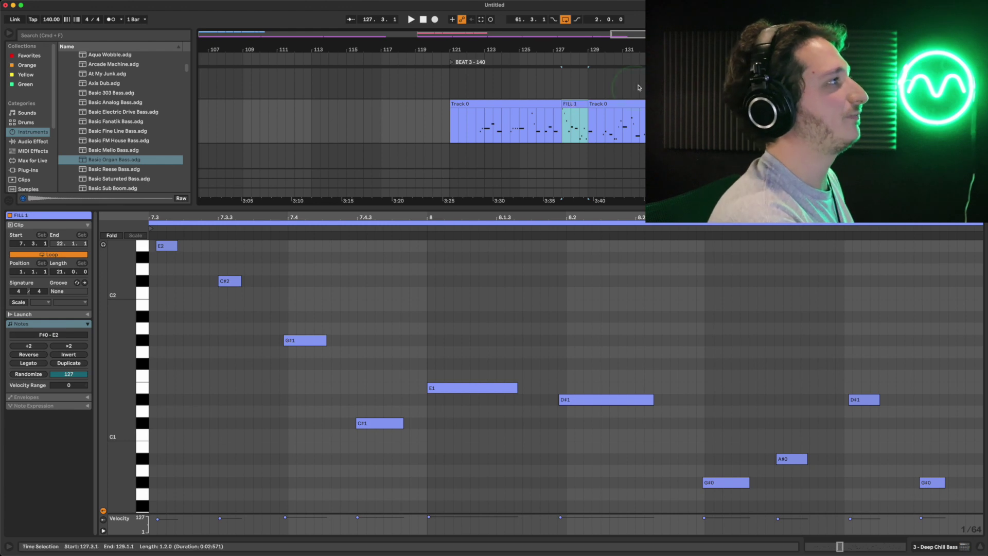
{"action": "left_click_drag", "start_coordinate": [631, 51], "coordinate": [634, 48]}
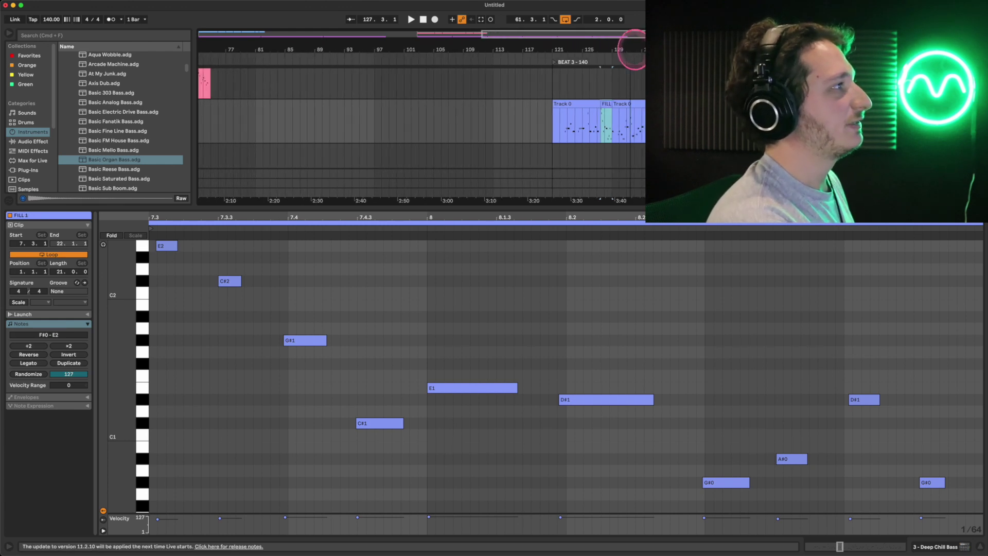
Step: Audition the take from bar 131, and loop and play the two bars from 131.1.1 to 133.1.1
{"action": "left_click", "coordinate": [624, 133]}
{"action": "key", "text": "space"}
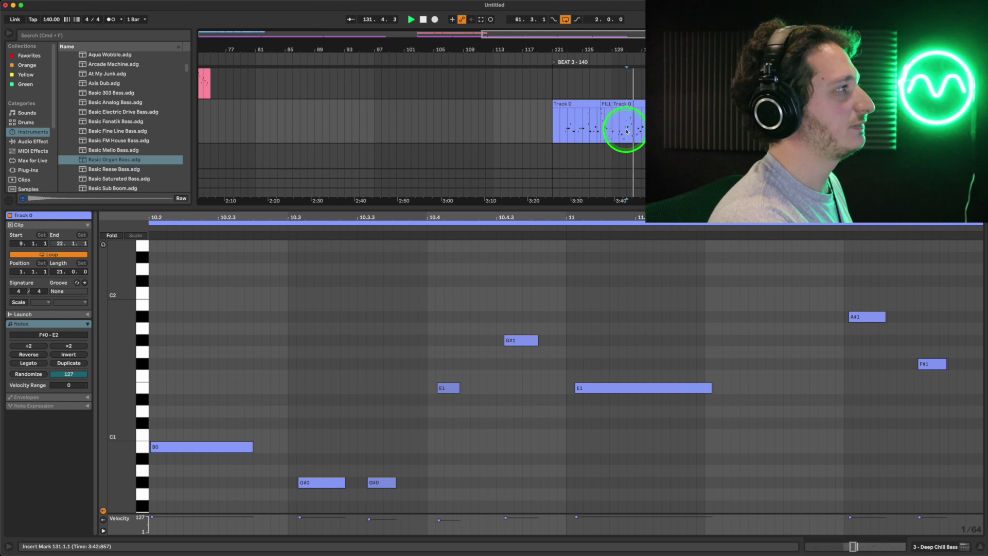
{"action": "left_click_drag", "start_coordinate": [626, 132], "coordinate": [643, 132]}
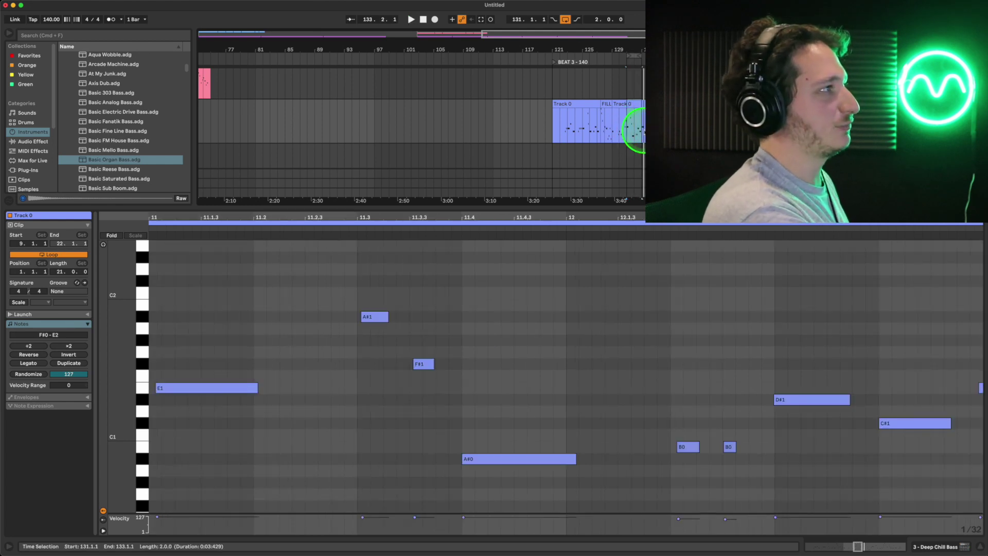
{"action": "left_click_drag", "start_coordinate": [629, 49], "coordinate": [640, 72]}
{"action": "key", "text": "space"}
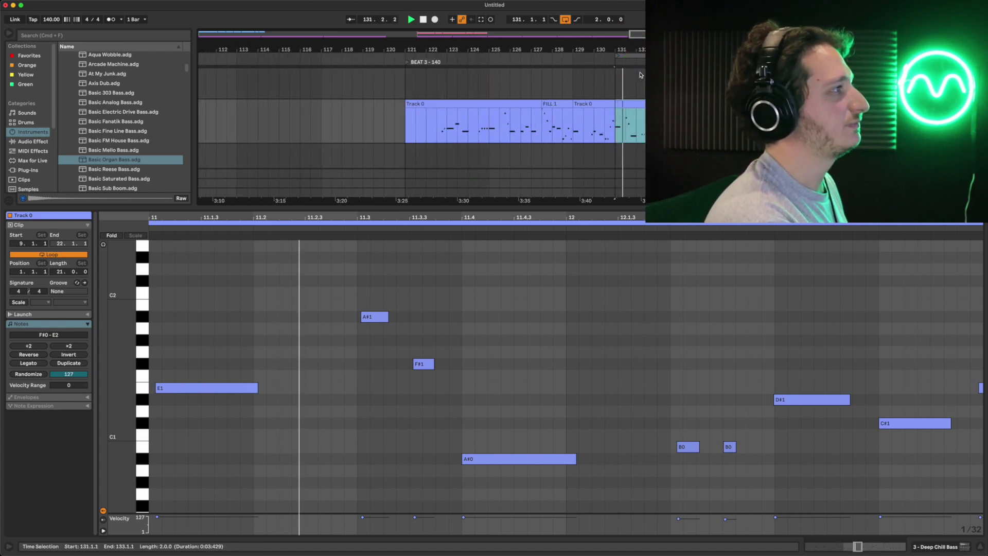
Step: Split the looped phrase at bars 131 to 133 into its own clip and rename it MMNT 1
{"action": "left_click", "coordinate": [632, 101]}
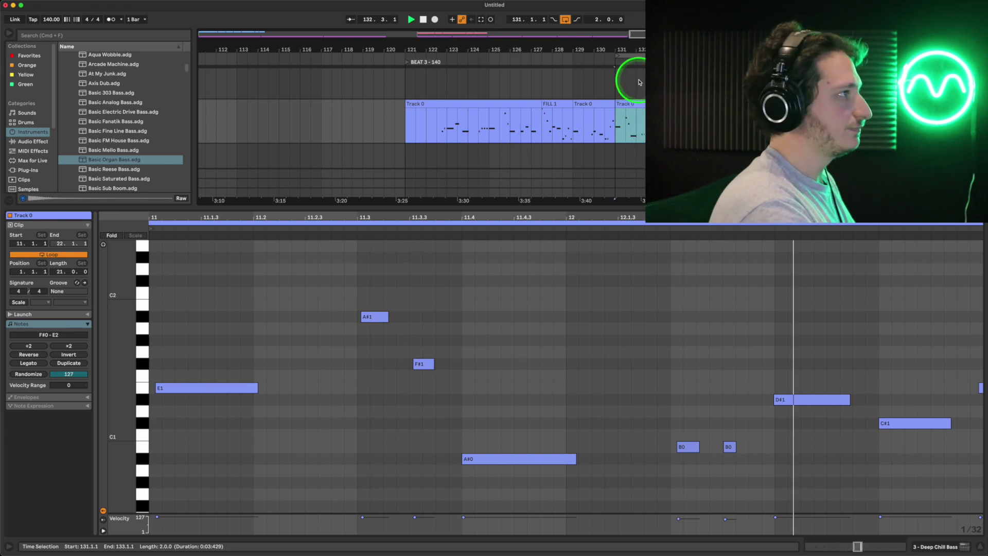
{"action": "key", "text": "super+r"}
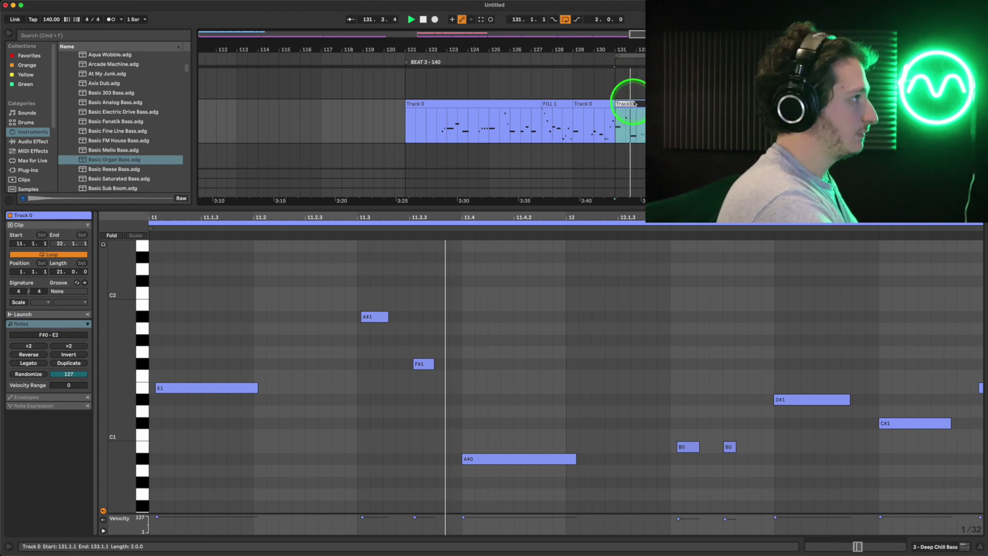
{"action": "type", "text": "MMNT 1"}
{"action": "key", "text": "Return"}
{"action": "left_click", "coordinate": [628, 106]}
Step: Stop playback and color the FILL 1 and MMNT 1 clips red
{"action": "left_click", "coordinate": [561, 101]}
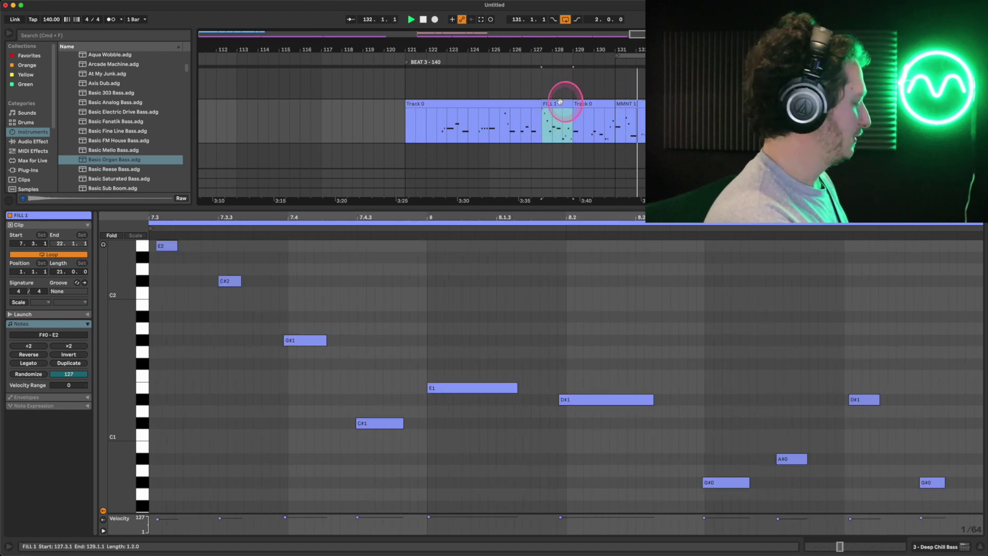
{"action": "key", "text": "space"}
{"action": "right_click", "coordinate": [560, 104]}
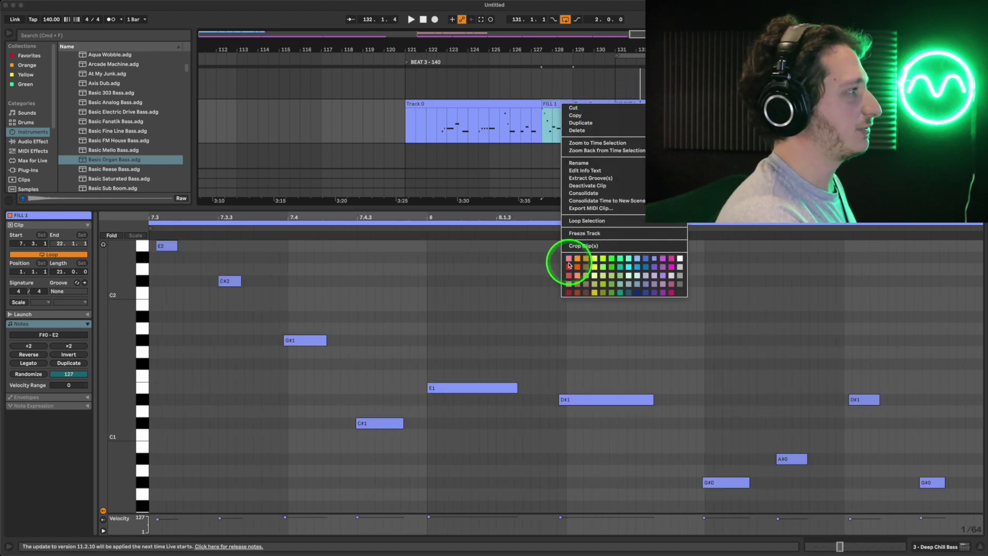
{"action": "left_click", "coordinate": [569, 267]}
{"action": "right_click", "coordinate": [638, 104]}
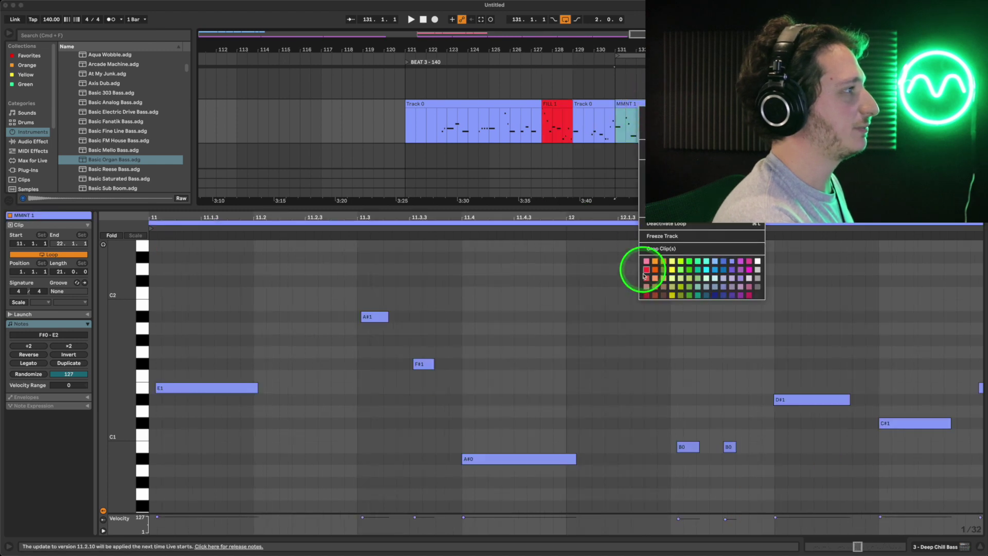
{"action": "left_click", "coordinate": [645, 268]}
Step: Hide the browser and copy MMNT 1 to bar 151 on the Deep Chill Bass track, with a copy of FILL 1 after it
{"action": "left_click_drag", "start_coordinate": [619, 37], "coordinate": [619, 44]}
{"action": "key", "text": "super+alt+b"}
{"action": "left_click_drag", "start_coordinate": [620, 104], "coordinate": [717, 110]}
{"action": "left_click_drag", "start_coordinate": [606, 109], "coordinate": [741, 105]}
{"action": "left_click_drag", "start_coordinate": [735, 55], "coordinate": [739, 48]}
Step: Duplicate MMNT 1 to bar 153, move the FILL 1 copy to start at 155.3.1, and play the arrangement
{"action": "left_click", "coordinate": [603, 105]}
{"action": "key", "text": "ctrl+d"}
{"action": "mouse_move", "coordinate": [719, 104]}
{"action": "left_mouse_down"}
{"action": "mouse_move", "coordinate": [710, 105]}
{"action": "mouse_move", "coordinate": [732, 104]}
{"action": "left_mouse_up"}
{"action": "left_click", "coordinate": [606, 103]}
{"action": "key", "text": "space"}
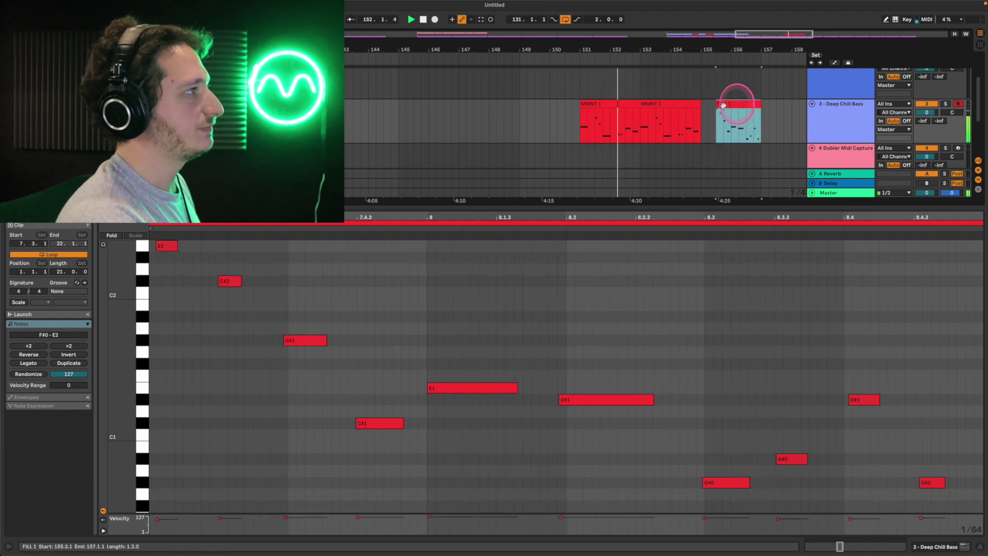
Step: Fill the gap before the FILL 1 copy with the opening two beats of MMNT 1, and loop and play the six bars from 151.1.1
{"action": "left_click_drag", "start_coordinate": [656, 123], "coordinate": [704, 104]}
{"action": "left_click", "coordinate": [732, 103]}
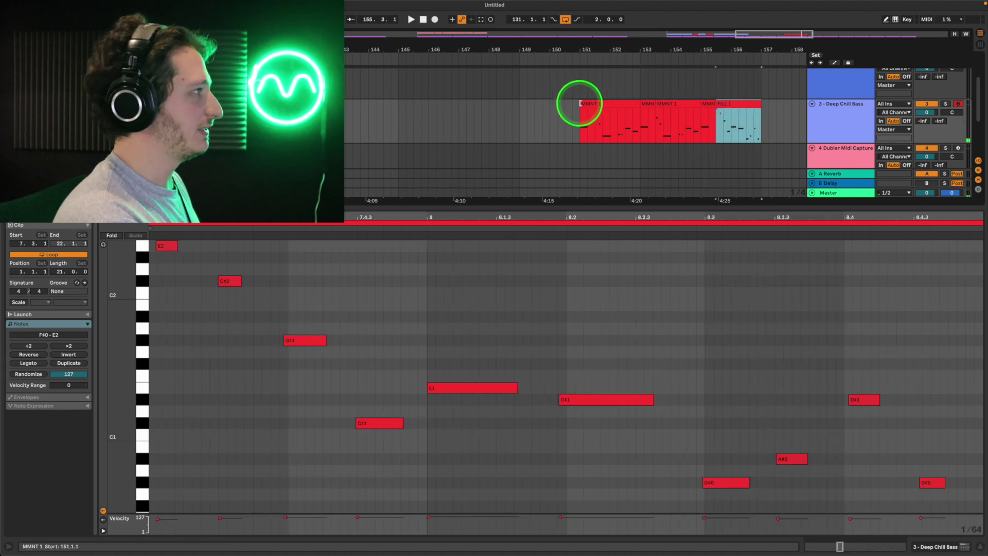
{"action": "left_click", "coordinate": [583, 103]}
{"action": "key", "text": "space"}
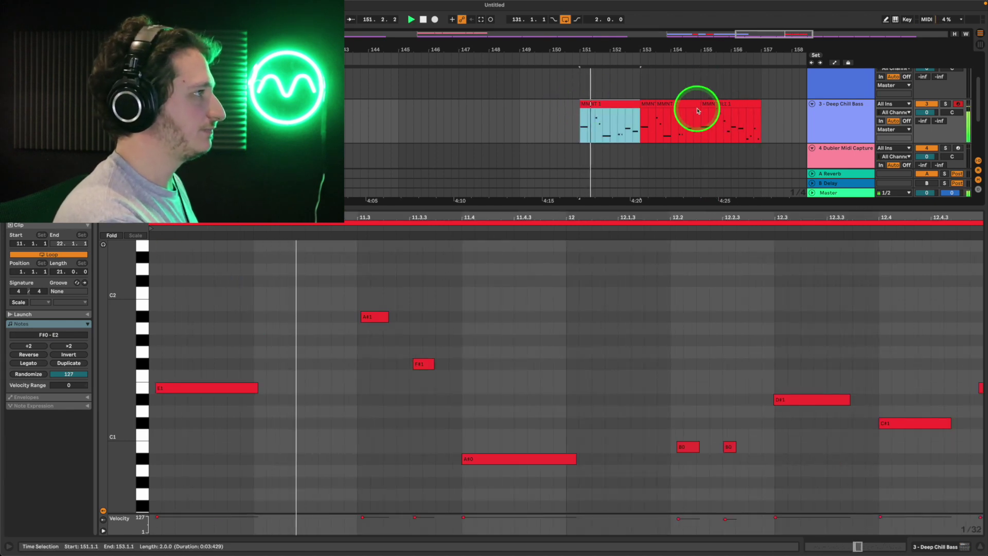
{"action": "left_click", "coordinate": [726, 102], "text": "shift"}
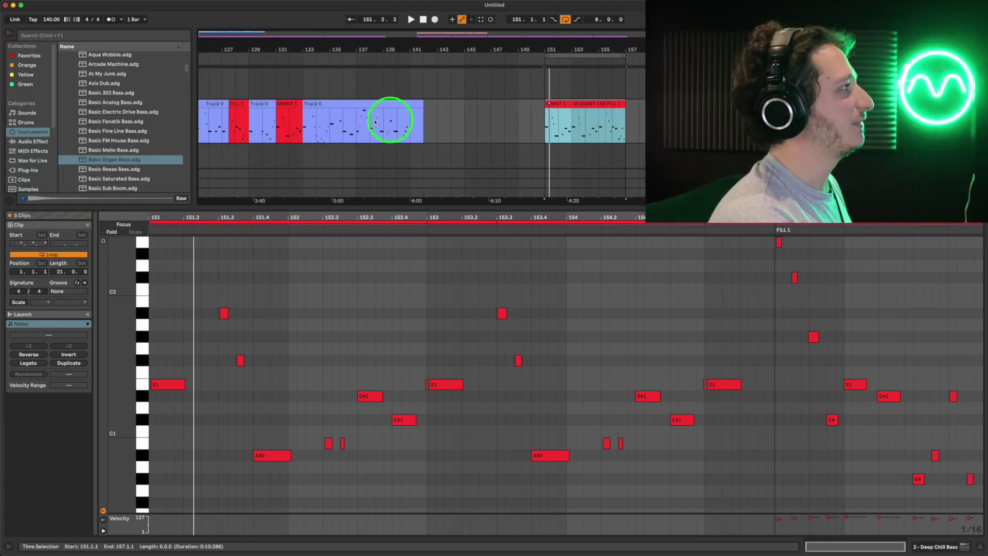
Step: Audition the remaining take from bar 133, looping the phrase from 133.4.1 and extending the loop to one bar
{"action": "left_click", "coordinate": [342, 125]}
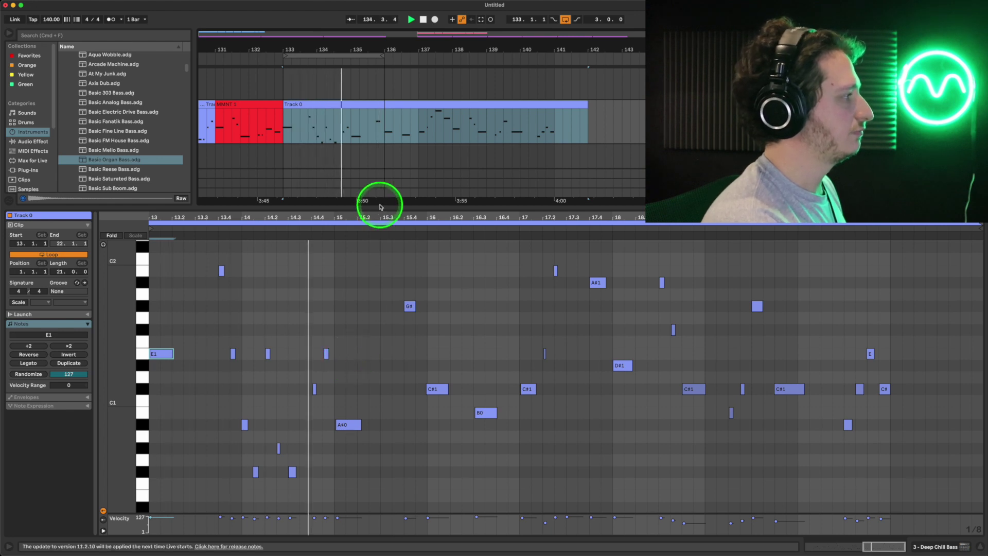
{"action": "left_click_drag", "start_coordinate": [309, 128], "coordinate": [338, 130]}
{"action": "key", "text": "space"}
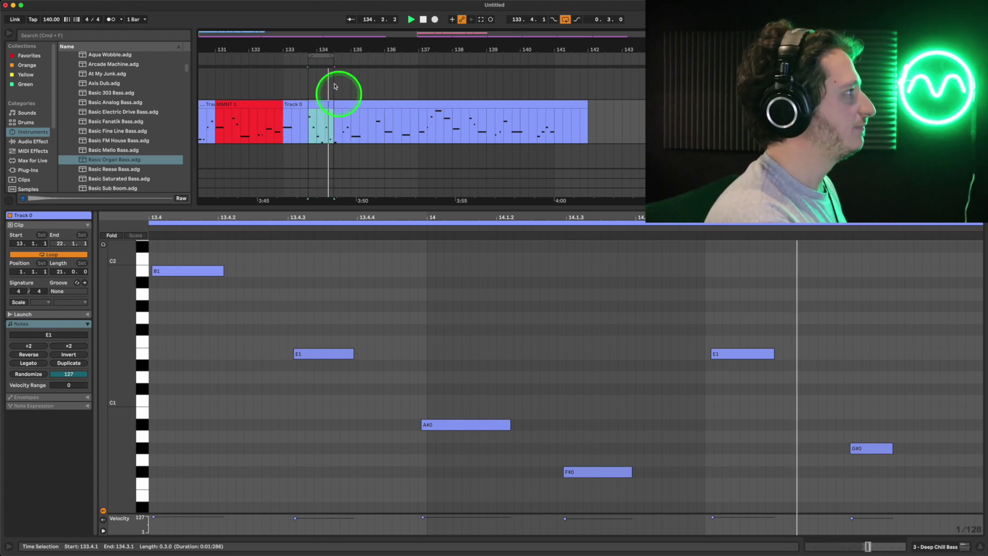
{"action": "left_click_drag", "start_coordinate": [334, 56], "coordinate": [342, 55]}
{"action": "key", "text": "space"}
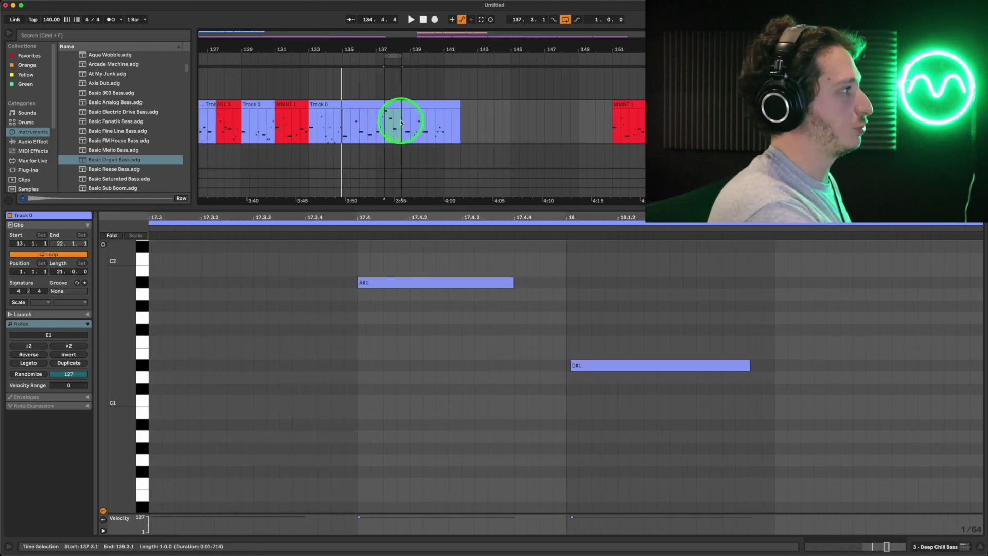
Step: Audition the one-bar loop from 137.3.1, and loop and play the four bars from 133.1.1 to 137.1.1
{"action": "key", "text": "space"}
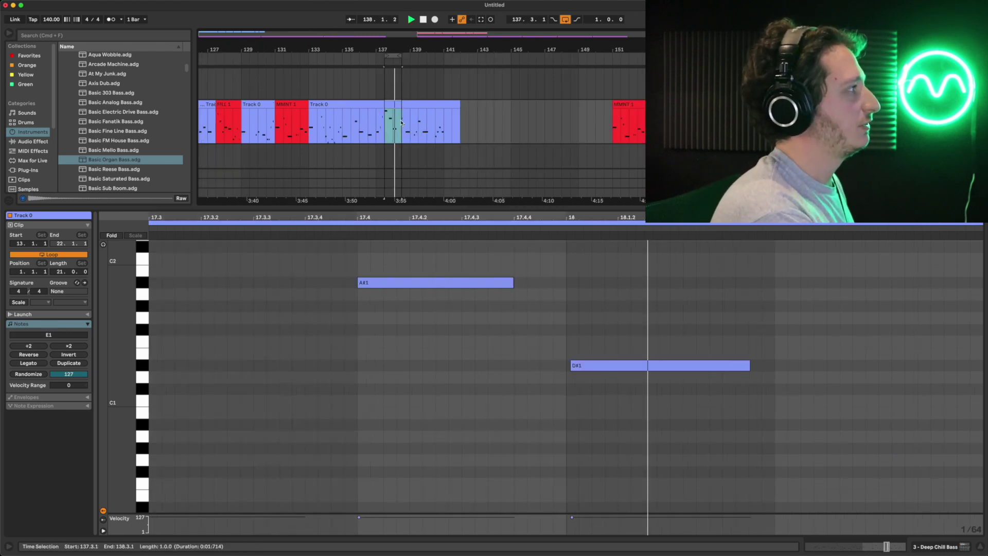
{"action": "left_click", "coordinate": [393, 53]}
{"action": "left_click_drag", "start_coordinate": [392, 49], "coordinate": [408, 56]}
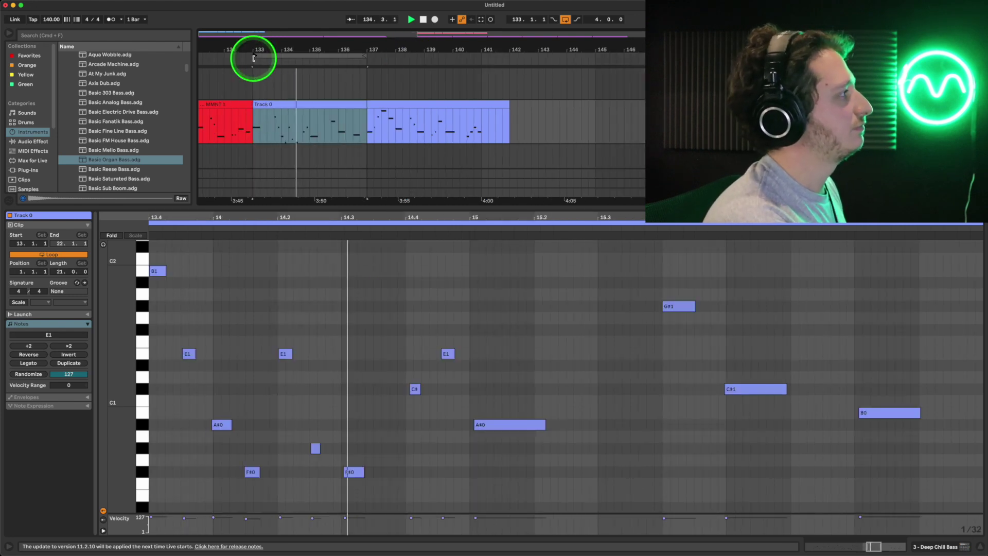
{"action": "left_click", "coordinate": [253, 58]}
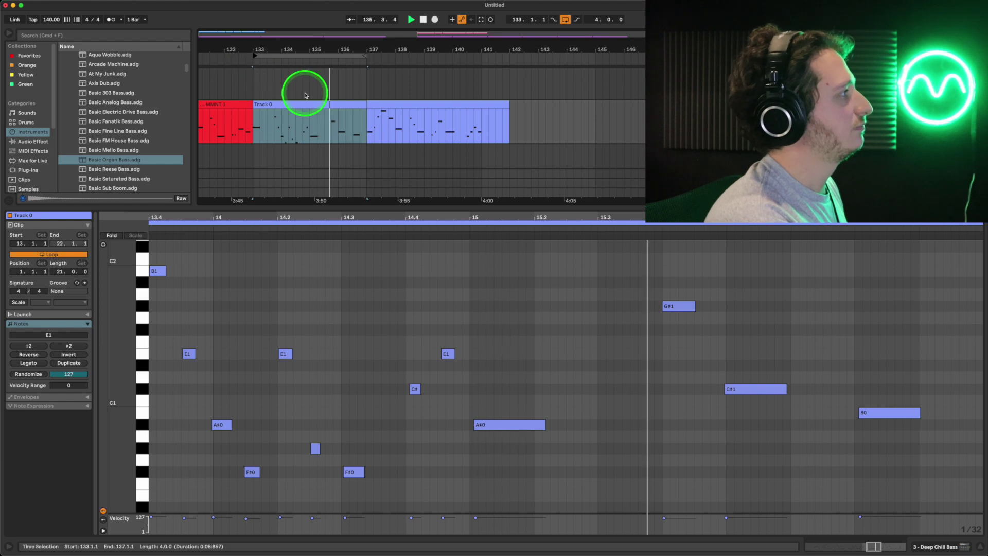